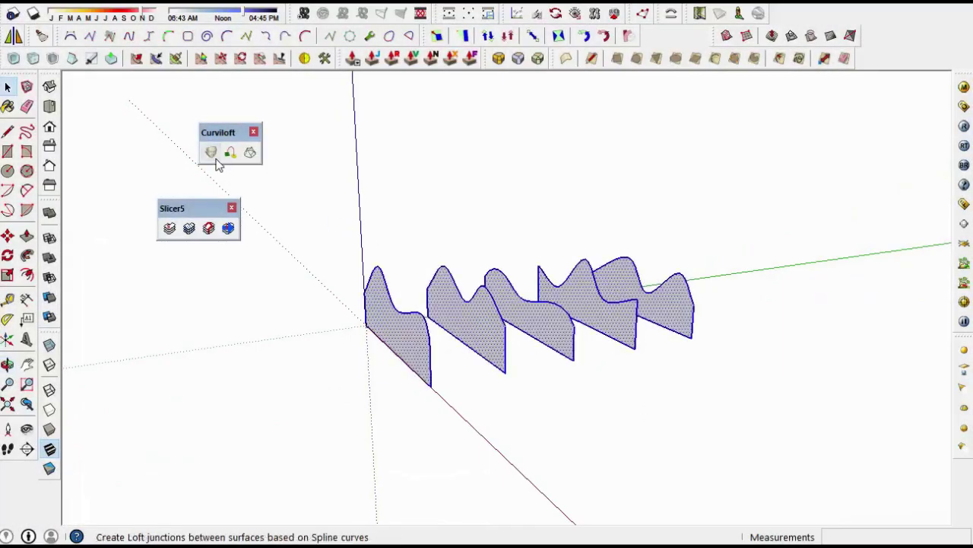
Step: Loft the five wavy profiles with Curviloft Loft by Spline and accept it as a smooth solid
left_click(212, 153)
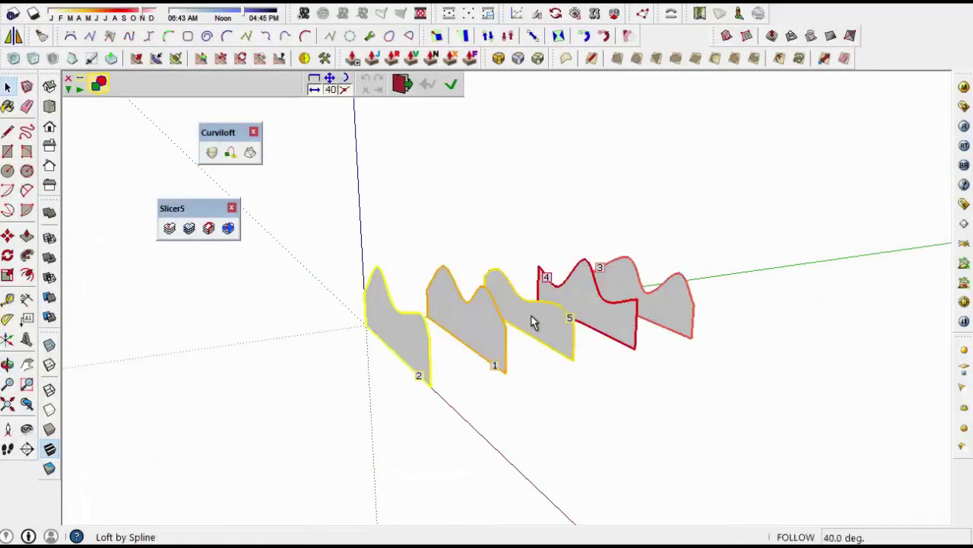
left_click(546, 216)
mouse_move(546, 217)
middle_mouse_down()
mouse_move(478, 286)
mouse_move(474, 340)
middle_mouse_up()
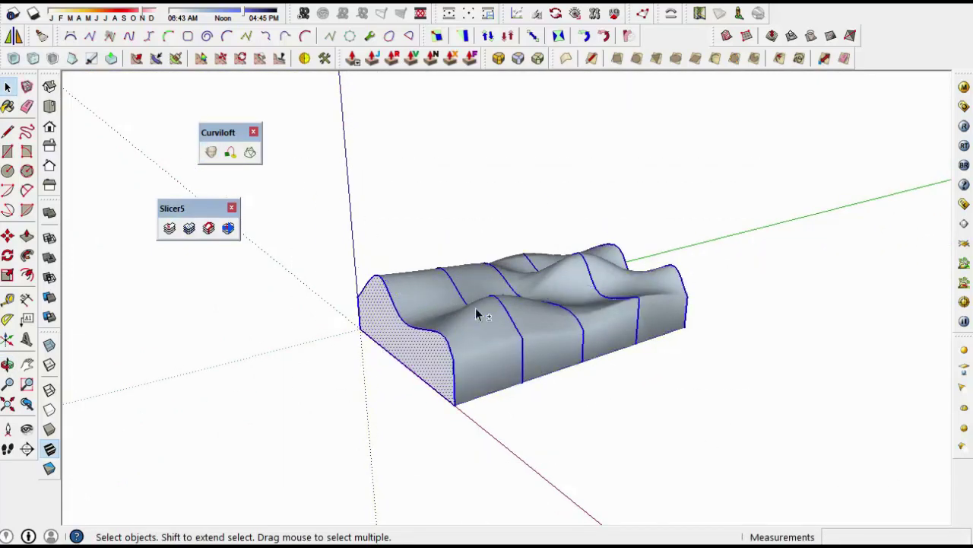
Step: Select the lofted solid and probe the bounding box corners with lines, cancelling each
left_click(477, 316)
key("l")
left_click(454, 404)
key("Escape")
mouse_move(304, 322)
middle_mouse_down()
mouse_move(505, 304)
mouse_move(667, 395)
middle_mouse_up()
left_click(605, 404)
key("Escape")
key("space")
Step: Reverse the solid's faces so the outside shows white and run FixIt 101 on it
left_click(582, 315)
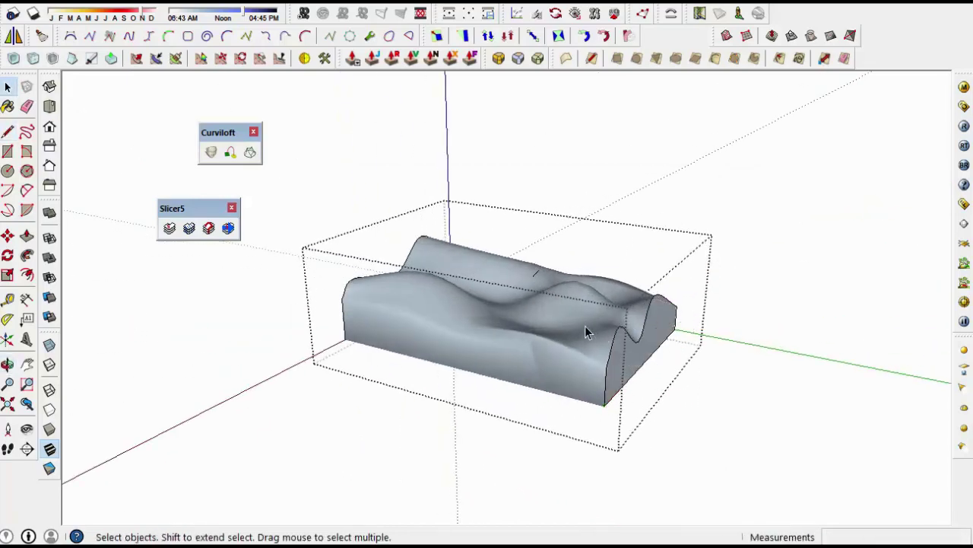
right_click(583, 315)
left_click(633, 190)
right_click(484, 305)
left_click(584, 291)
left_click(543, 341)
mouse_move(543, 342)
middle_mouse_down()
mouse_move(434, 367)
mouse_move(461, 370)
middle_mouse_up()
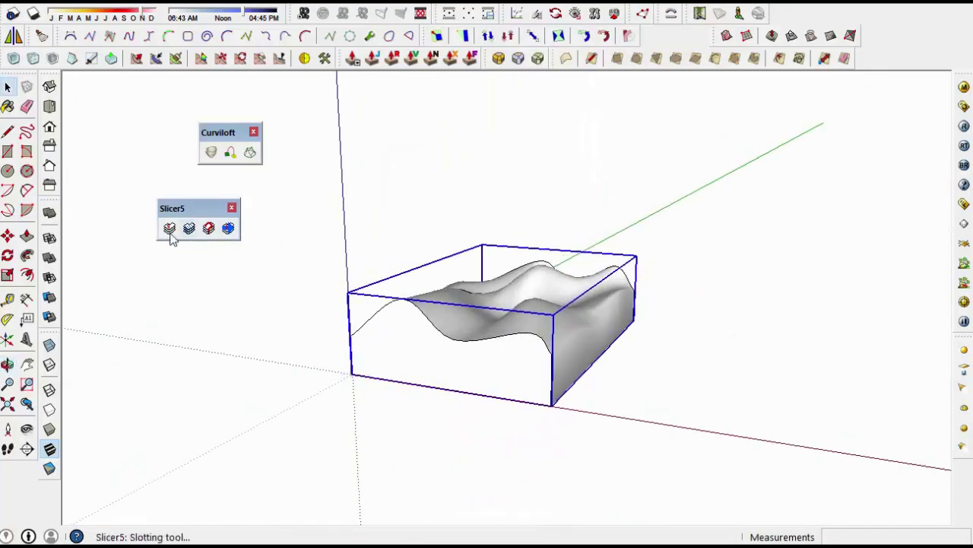
Step: Preview the Slicer5 parameters, cancel, and measure the bounding box from its bottom corner
left_click(169, 229)
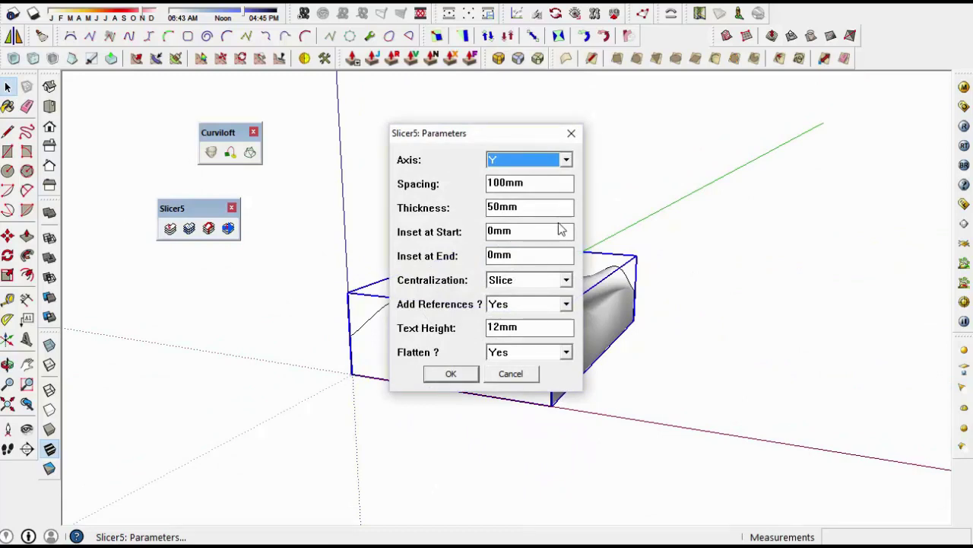
left_click(518, 375)
middle_click_drag(518, 374, 652, 472)
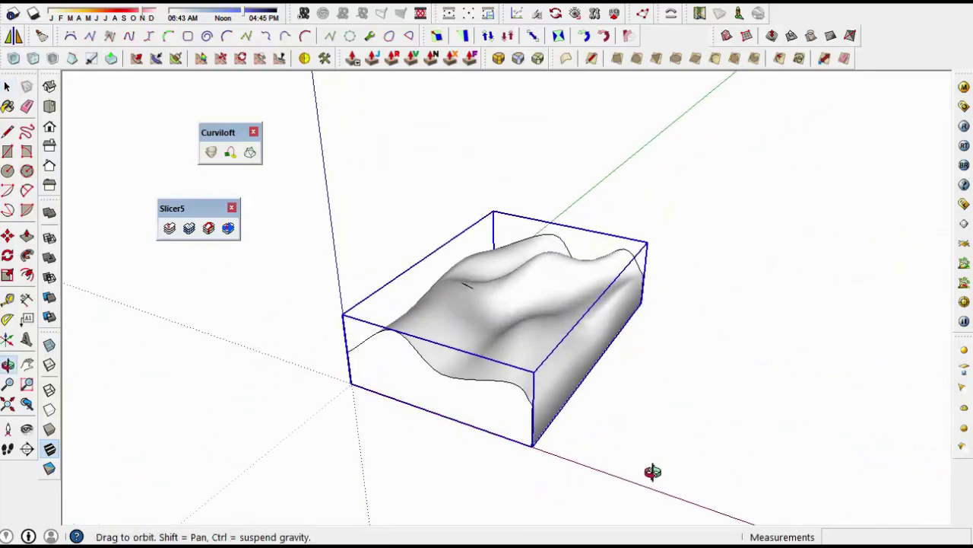
key("l")
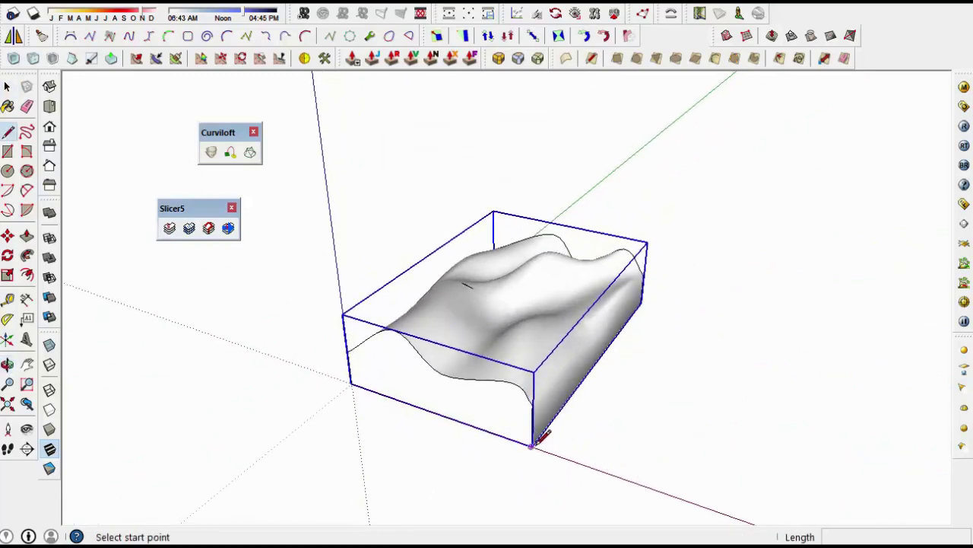
left_click(531, 445)
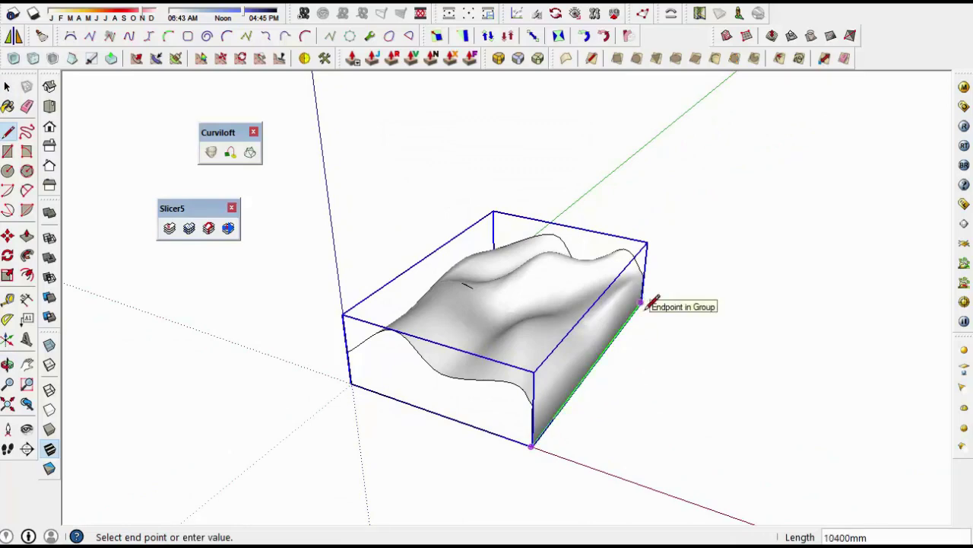
key("Escape")
Step: Slice the solid along Y at 300mm spacing into 80 mm-thick ribs
left_click(171, 227)
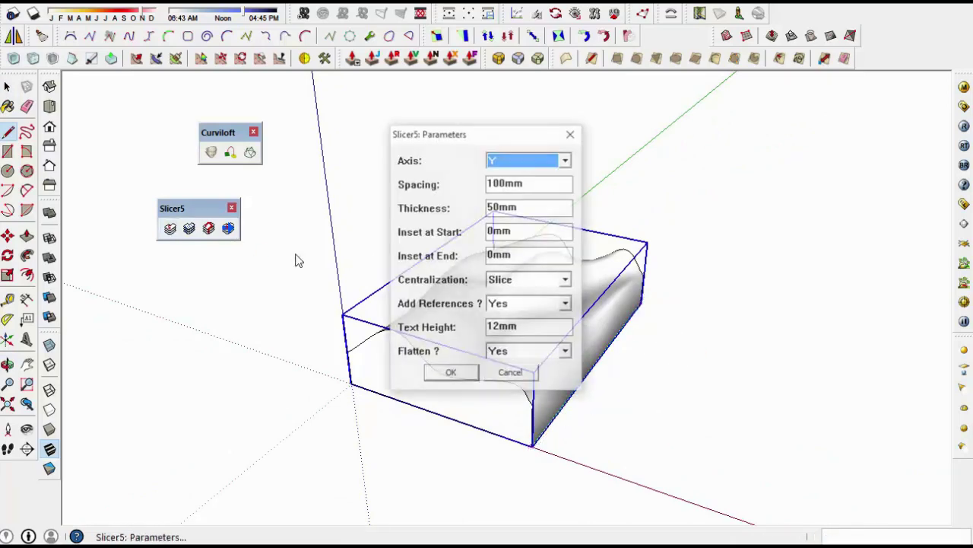
left_click_drag(506, 182, 419, 183)
type("80")
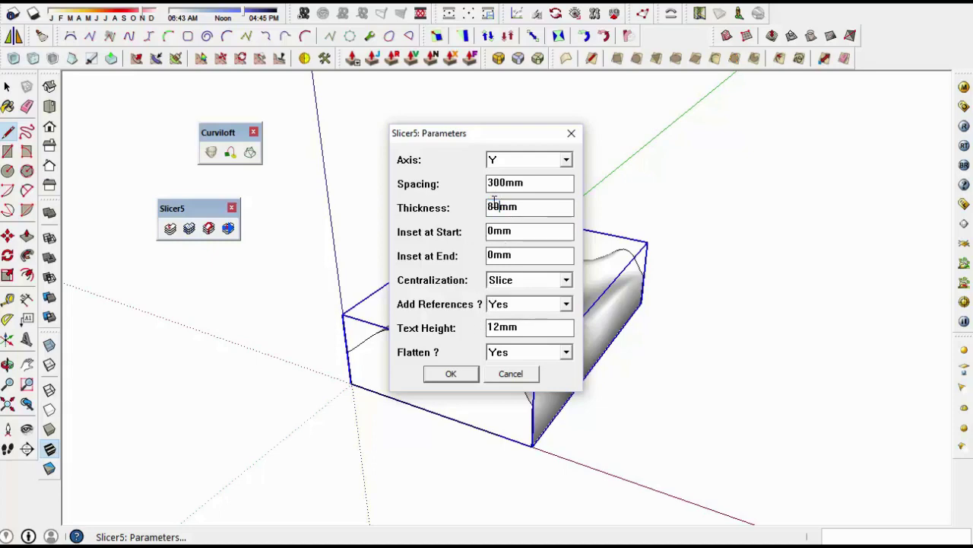
left_click(451, 374)
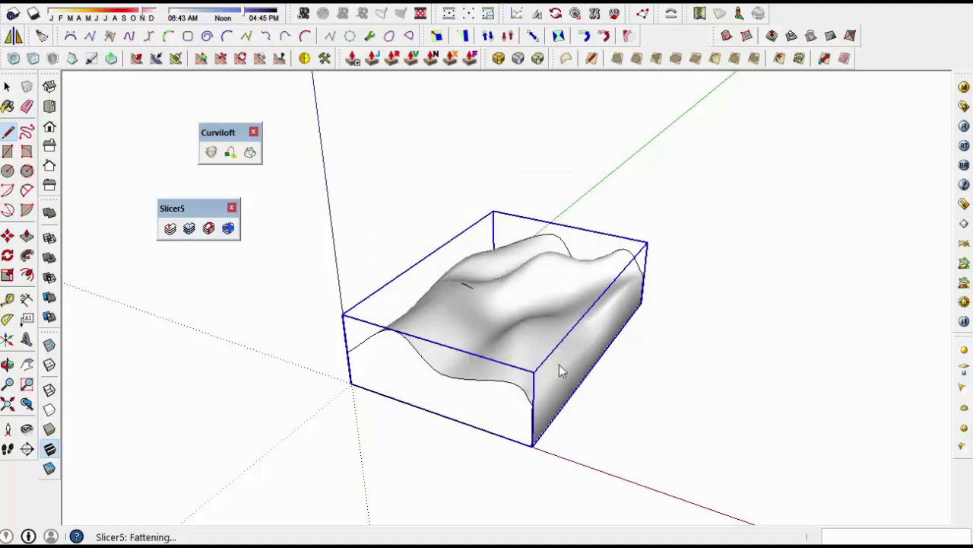
mouse_move(563, 364)
middle_mouse_down()
mouse_move(579, 434)
mouse_move(424, 348)
mouse_move(328, 338)
mouse_move(662, 352)
mouse_move(432, 309)
middle_mouse_up()
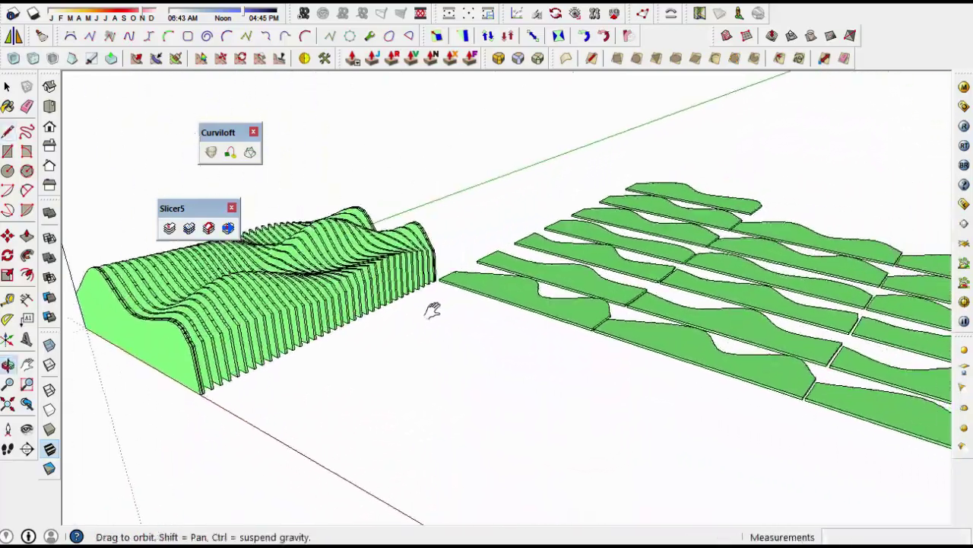
Step: Inspect the green Y slices, then begin a rectangle at the origin of a fresh model
scroll(532, 357, "down", 3)
mouse_move(733, 426)
middle_mouse_down()
mouse_move(543, 347)
mouse_move(569, 387)
mouse_move(608, 402)
middle_mouse_up()
mouse_move(390, 353)
middle_mouse_down()
mouse_move(474, 396)
mouse_move(470, 342)
mouse_move(435, 311)
middle_mouse_up()
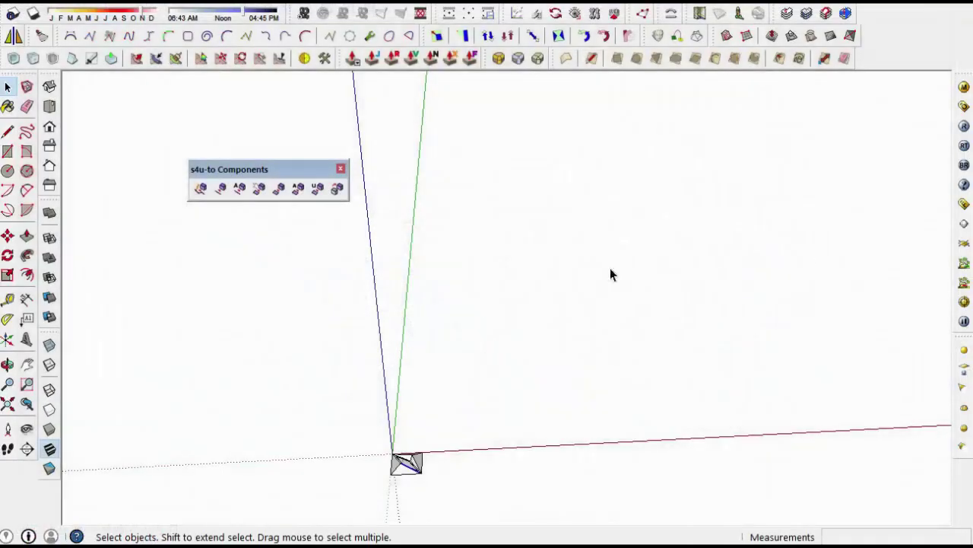
key("r")
left_click(394, 414)
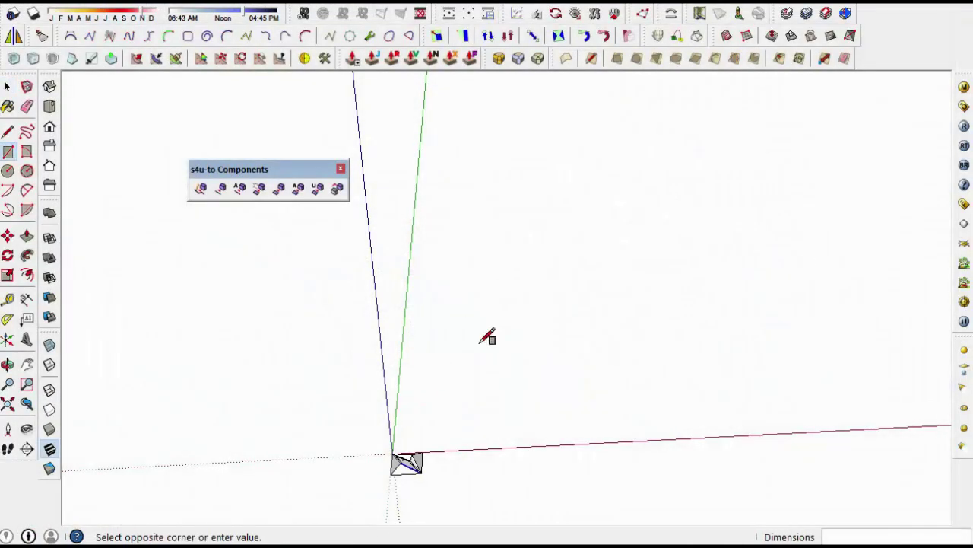
Step: Finish the rectangle and Push/Pull it up into a box
left_click(746, 222)
key("p")
left_click(619, 297)
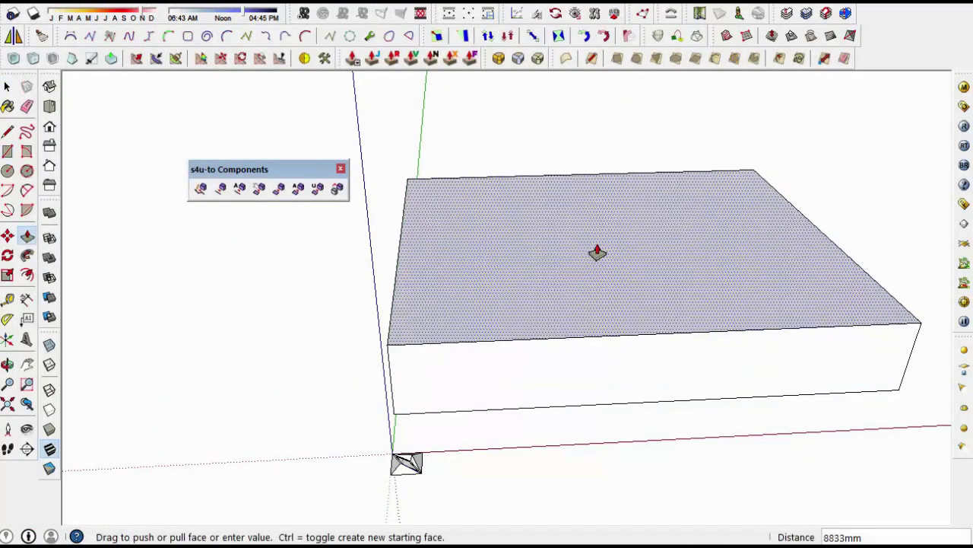
left_click(604, 174)
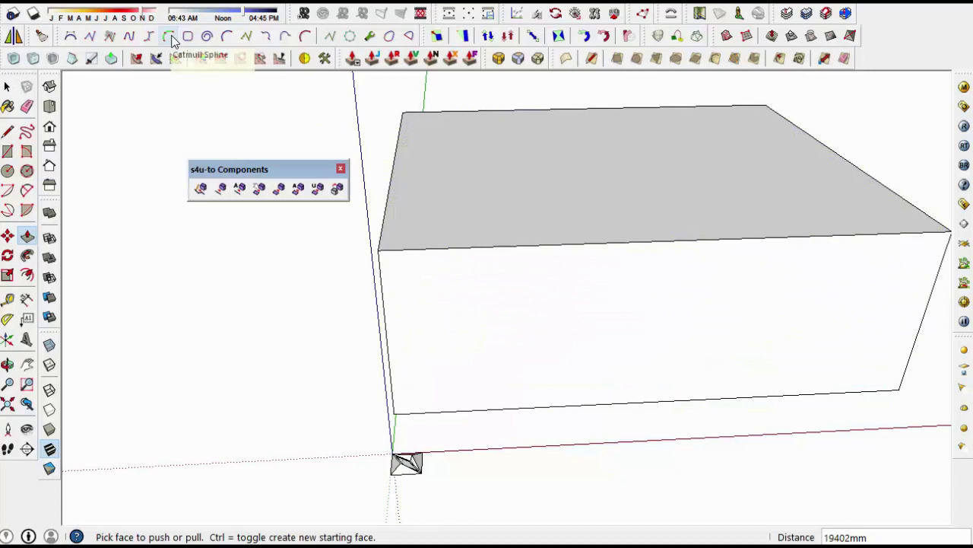
Step: Draw a wavy five-point Catmull spline across the box's front face
left_click(169, 36)
left_click(387, 349)
left_click(541, 272)
left_click(712, 359)
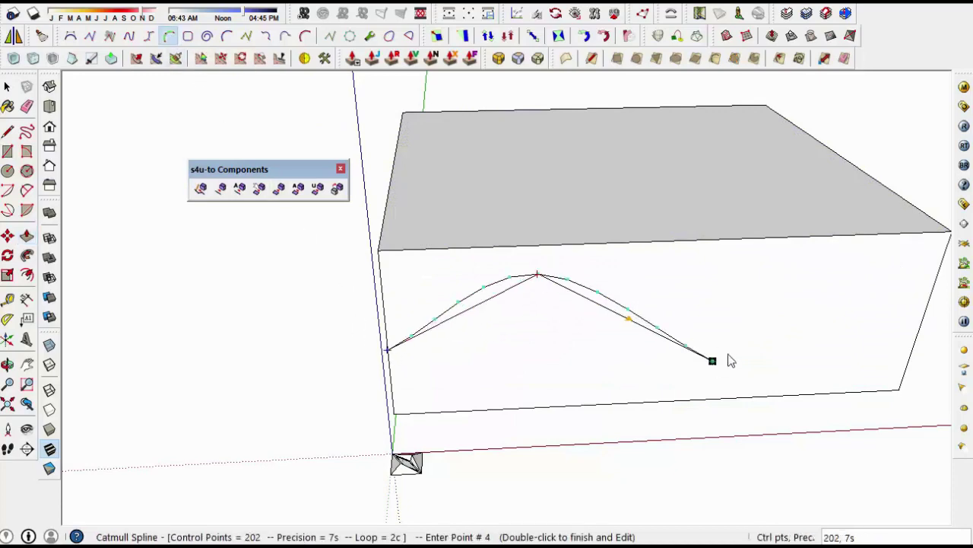
left_click(863, 274)
double_click(942, 322)
middle_click_drag(929, 325, 654, 328, "shift")
scroll(643, 323, "up", 3)
scroll(632, 320, "up", 5)
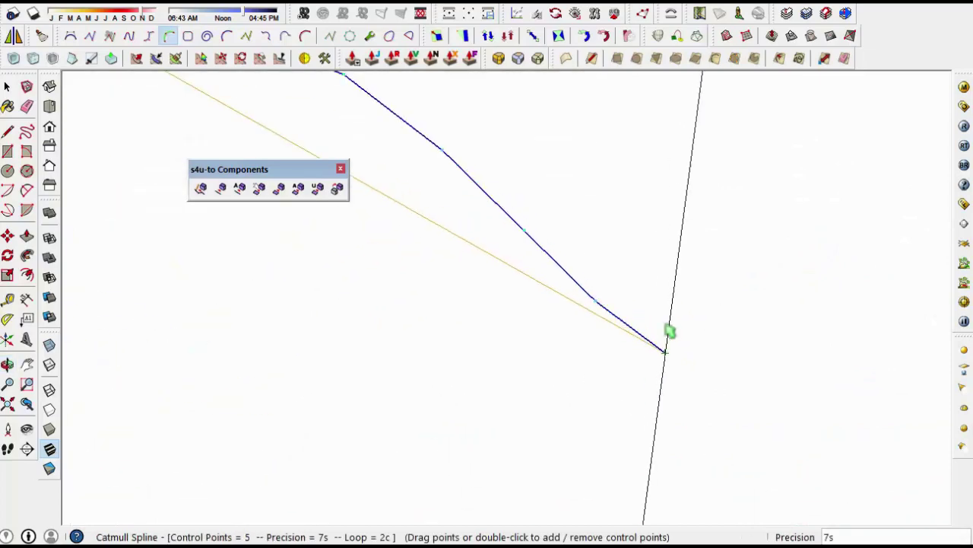
Step: Move the spline's end point onto the box's vertical edge to split the front face
key("m")
left_click(669, 388)
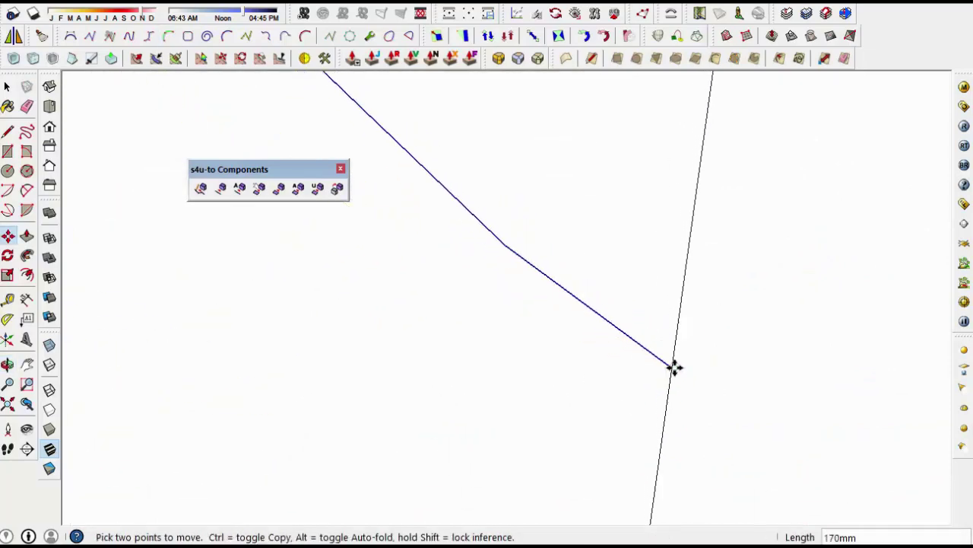
key("space")
left_click(677, 319)
scroll(712, 371, "down", 3)
scroll(713, 372, "down", 2)
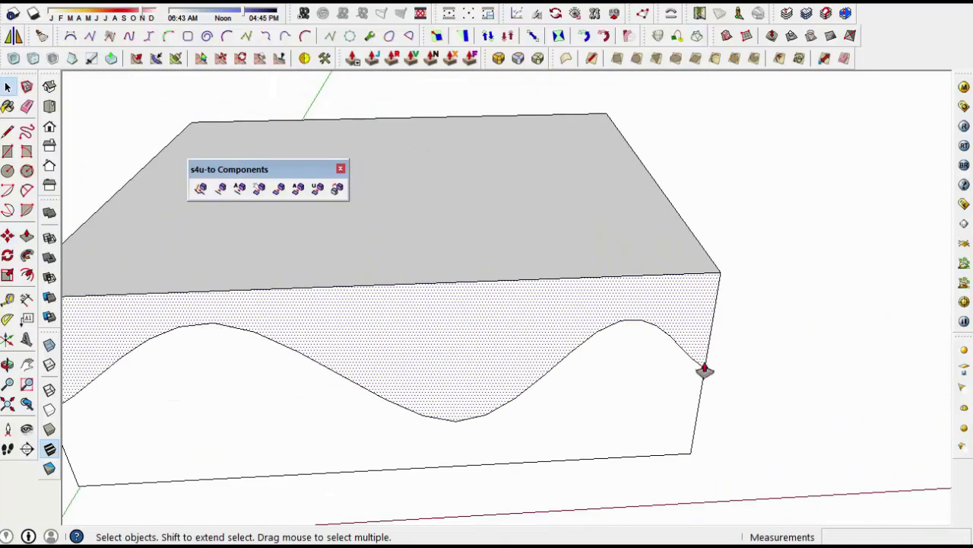
key("p")
left_click(707, 369)
Step: Push/Pull the wavy face into a curved wave solid
left_click(637, 175)
mouse_move(637, 175)
middle_mouse_down()
mouse_move(565, 304)
mouse_move(585, 291)
middle_mouse_up()
key("space")
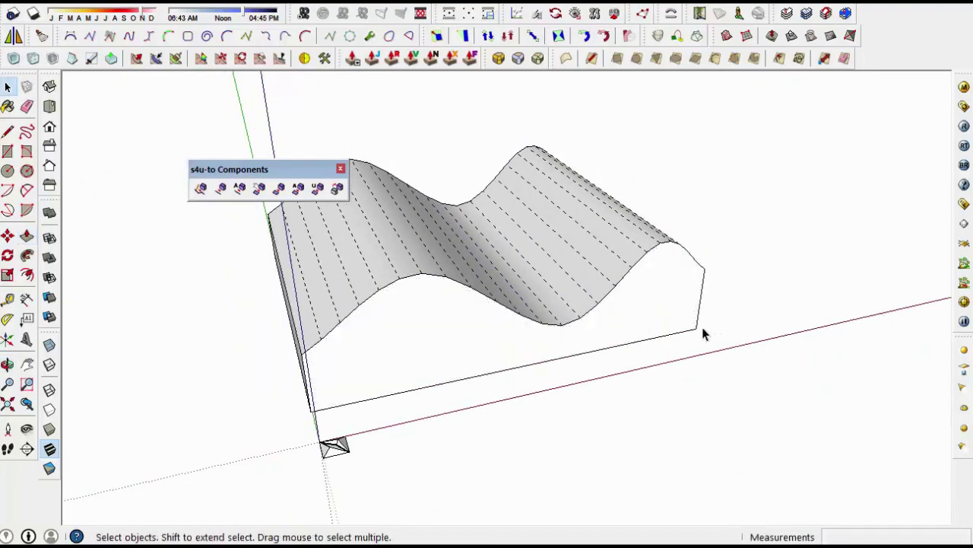
middle_click_drag(702, 332, 623, 167)
Step: Erase the side edge and faces, leaving the wavy top, then select all and soften edges at 1.9 degrees
key("e")
left_click(709, 329)
left_click(631, 333)
left_click_drag(363, 309, 323, 319)
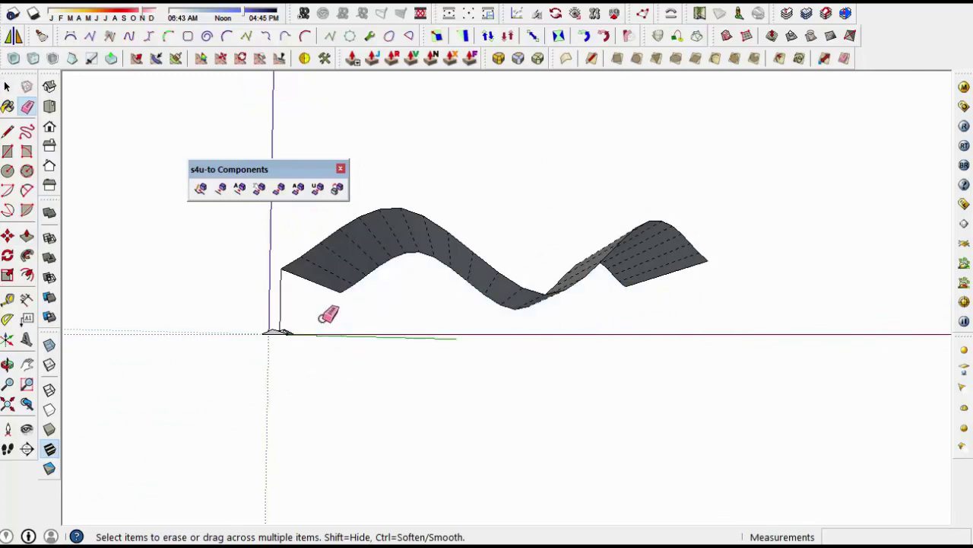
middle_click_drag(338, 366, 370, 395)
mouse_move(269, 341)
middle_mouse_down()
mouse_move(313, 365)
mouse_move(520, 277)
middle_mouse_up()
key("space")
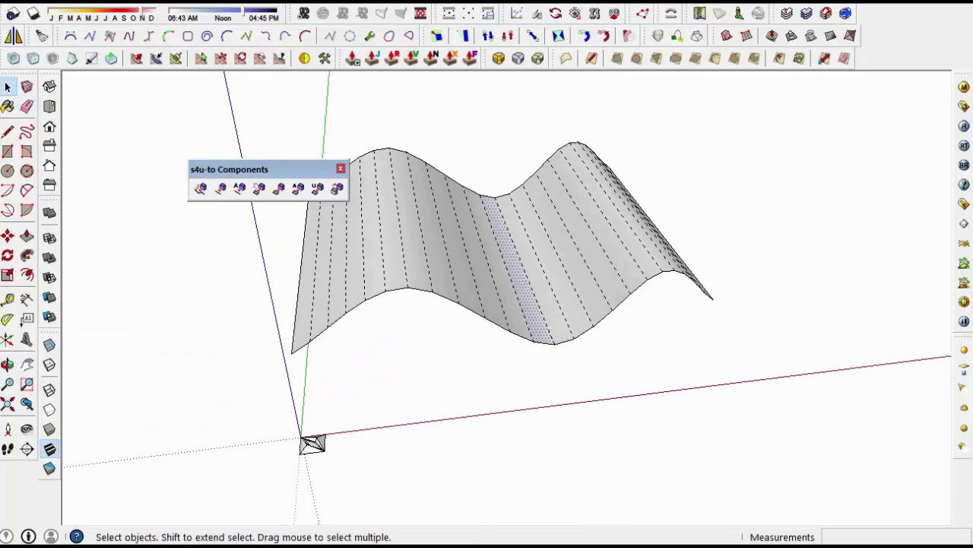
key("ctrl+a")
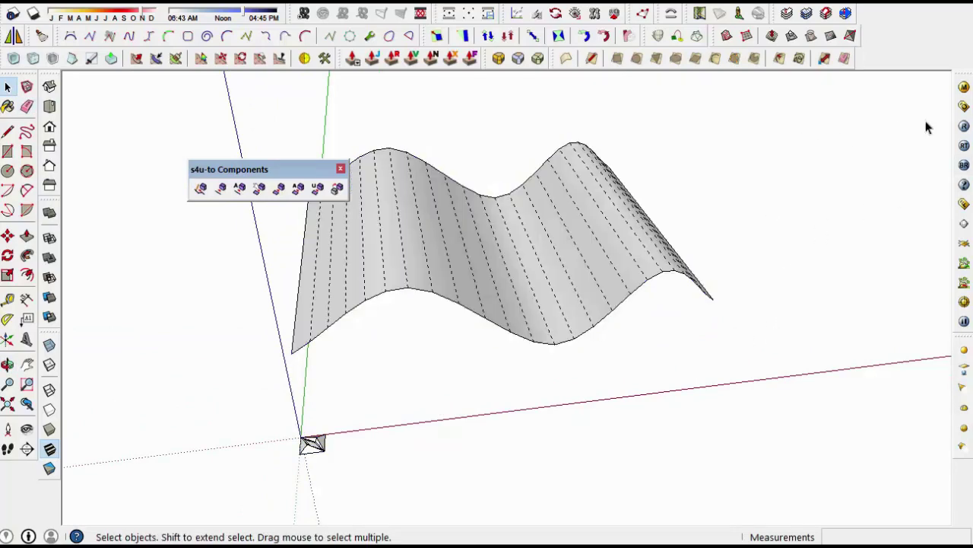
left_click(964, 282)
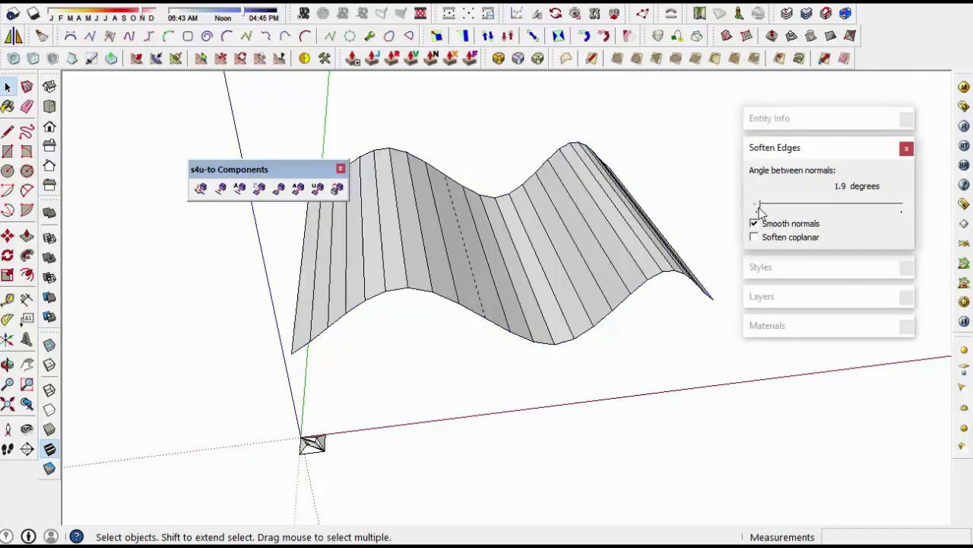
Step: Copy the surface's bottom edge to the wave top as eight evenly spaced copies
left_click(637, 302)
middle_click_drag(638, 302, 543, 415)
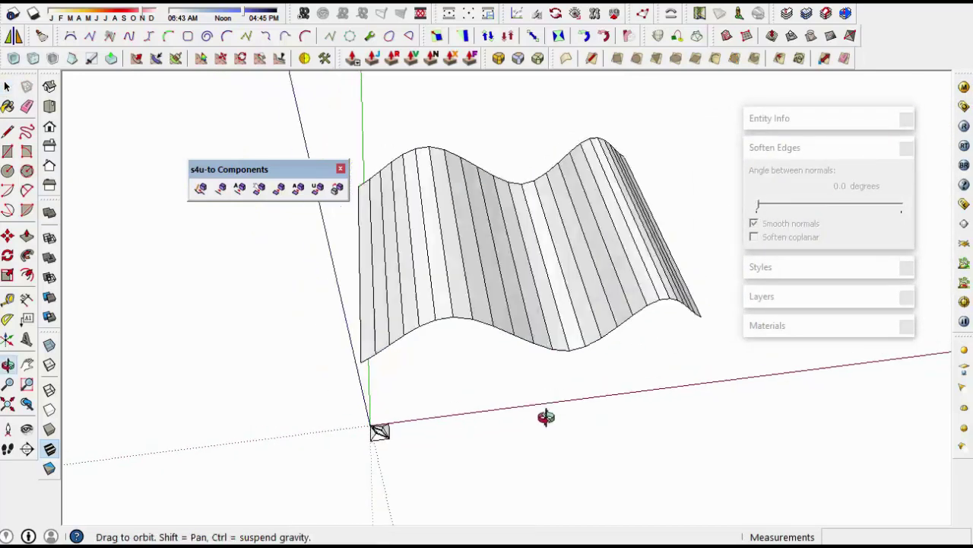
left_click_drag(296, 314, 768, 375)
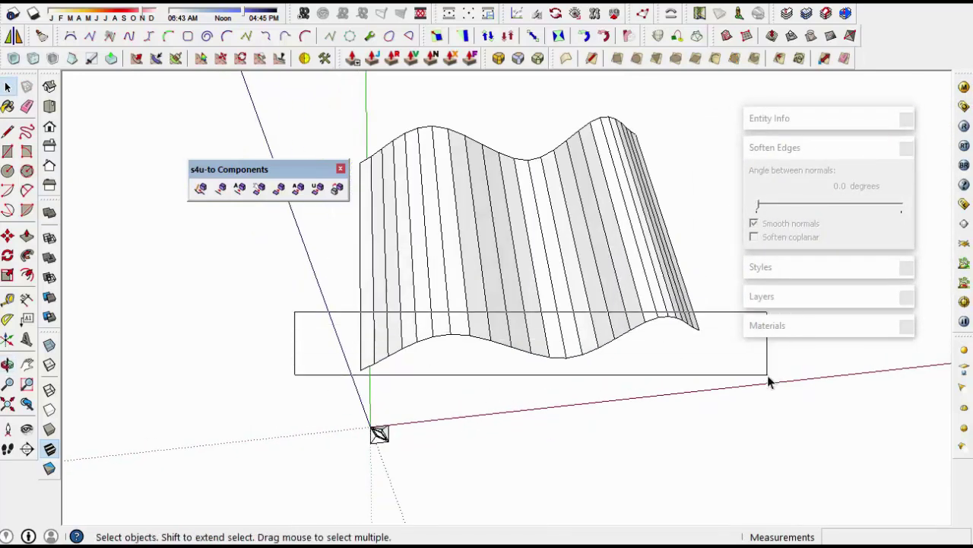
key("m")
key("ctrl")
left_click(698, 330)
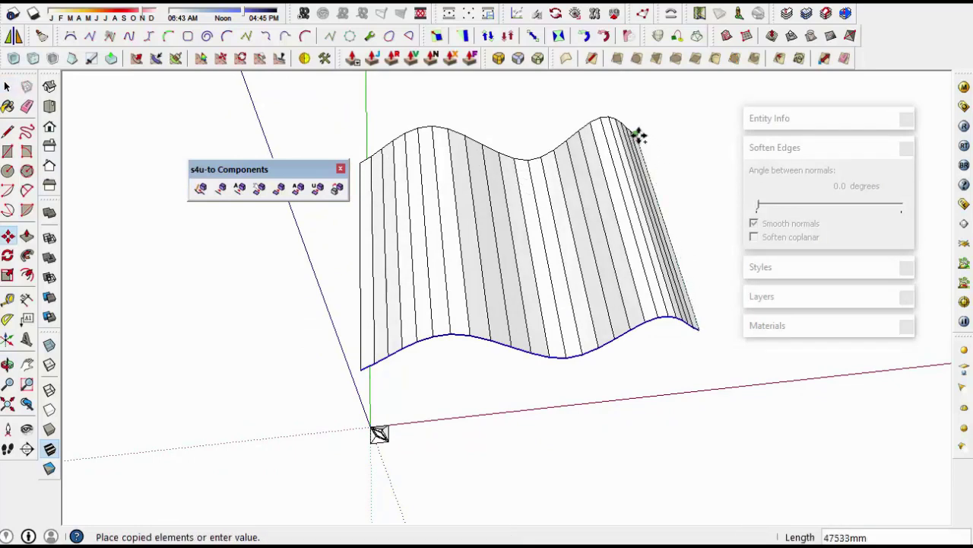
left_click(639, 135)
type("/8")
key("Return")
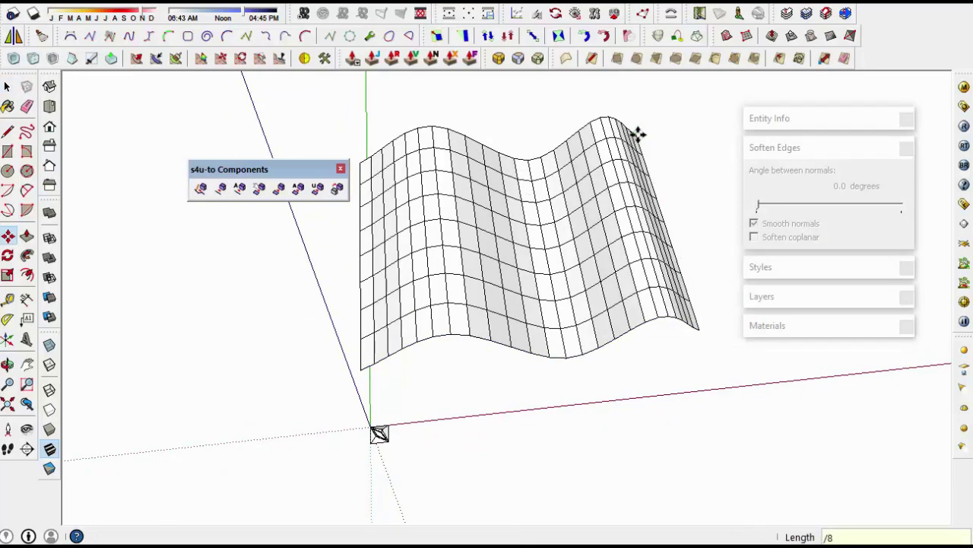
key("space")
Step: Make the origin object a component and fill the gridded surface with it via s4u-to Components
triple_click(551, 317)
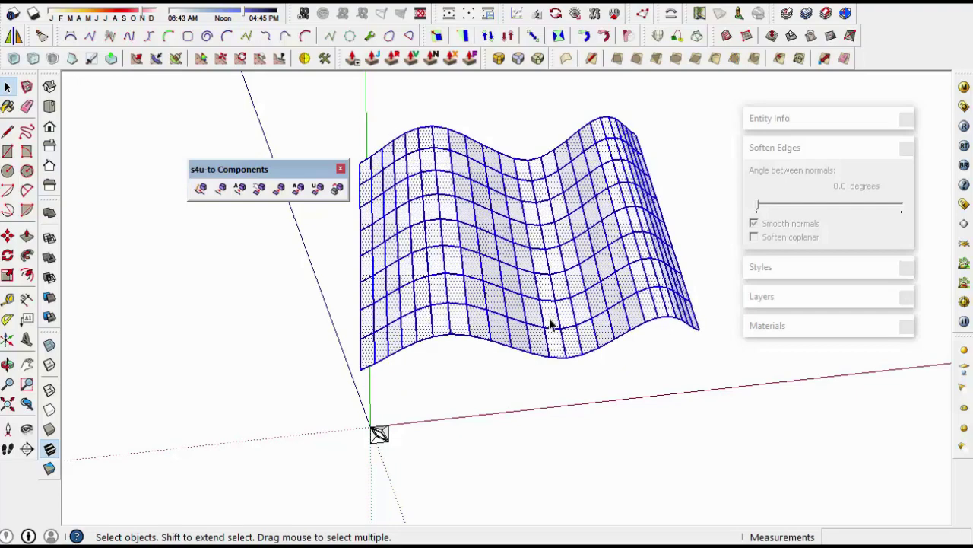
scroll(335, 391, "up", 3)
left_click(369, 409)
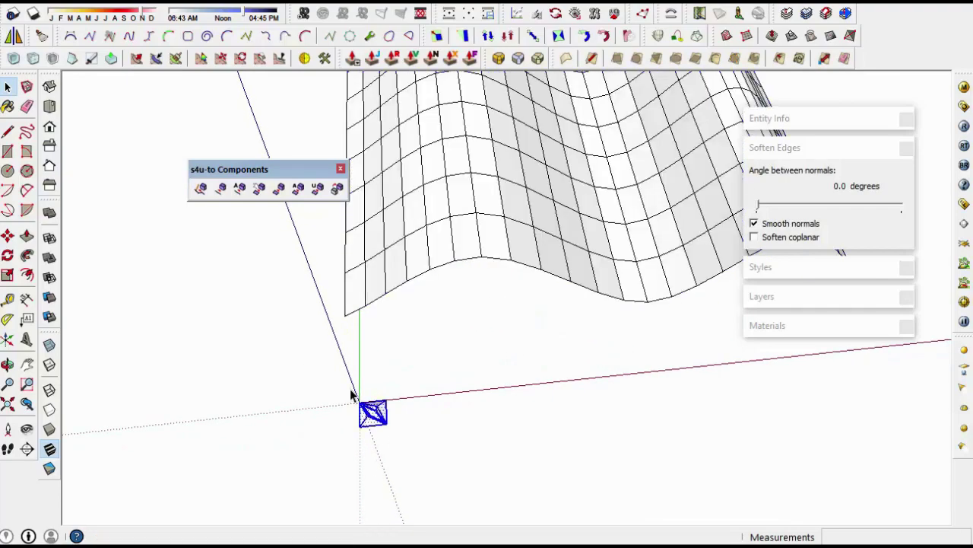
key("g")
left_click(599, 379)
scroll(598, 379, "down", 3)
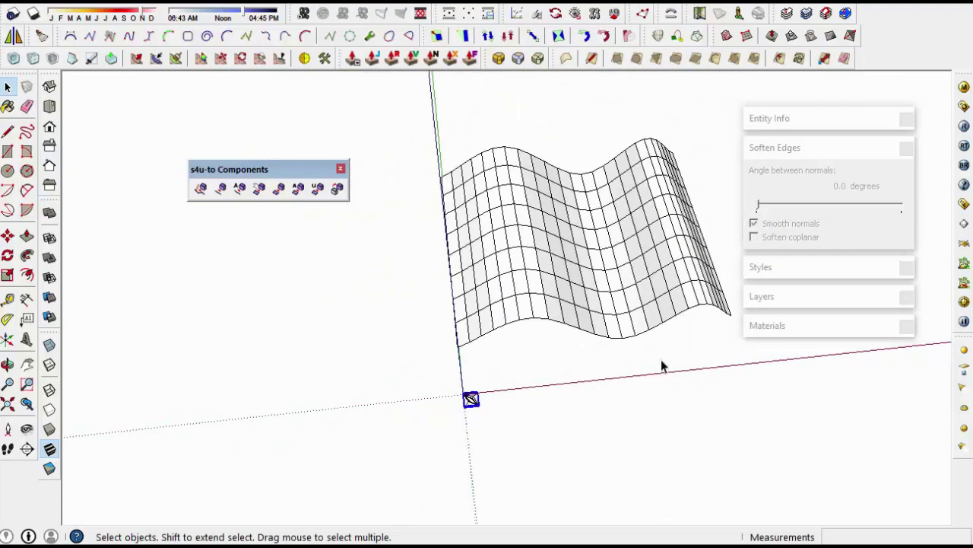
triple_click(625, 297)
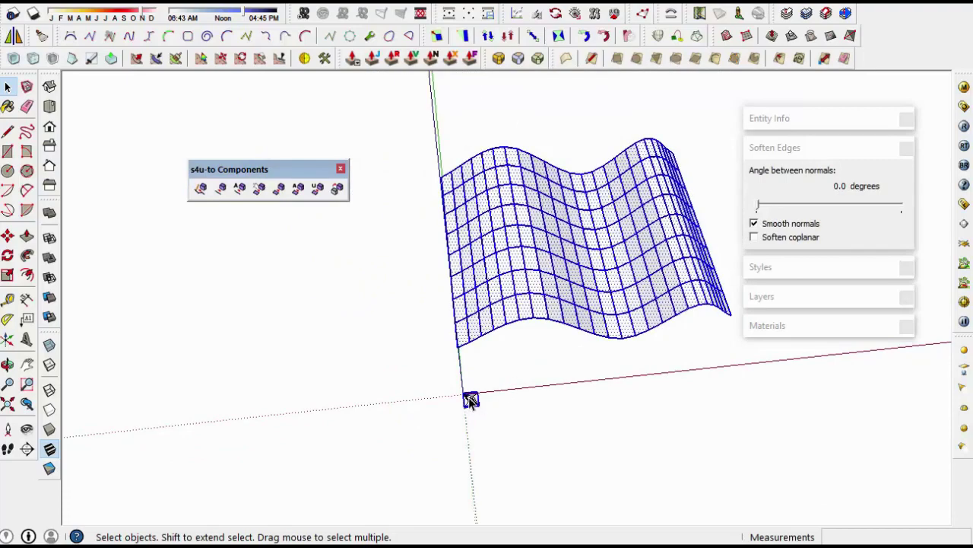
left_click(298, 192)
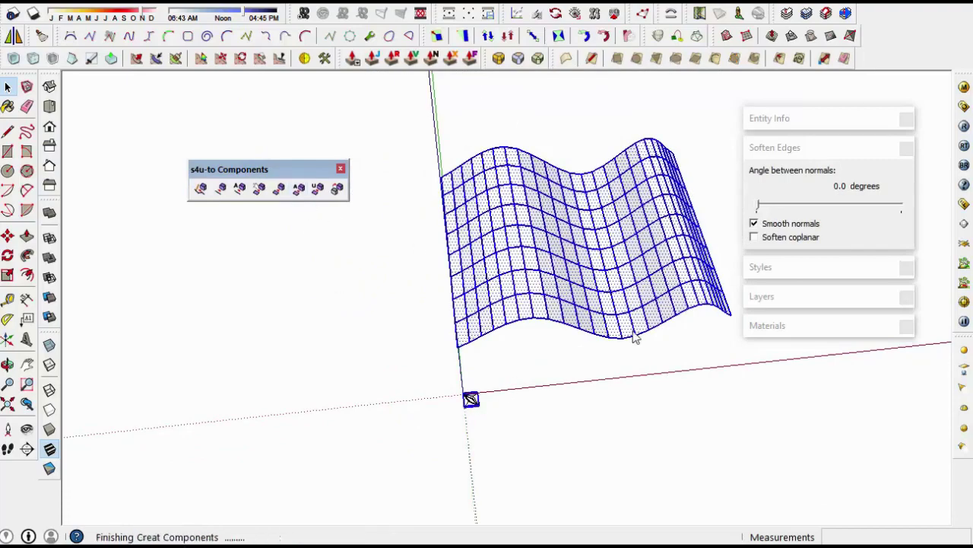
scroll(554, 305, "up", 2)
scroll(576, 318, "up", 2)
scroll(622, 322, "up", 2)
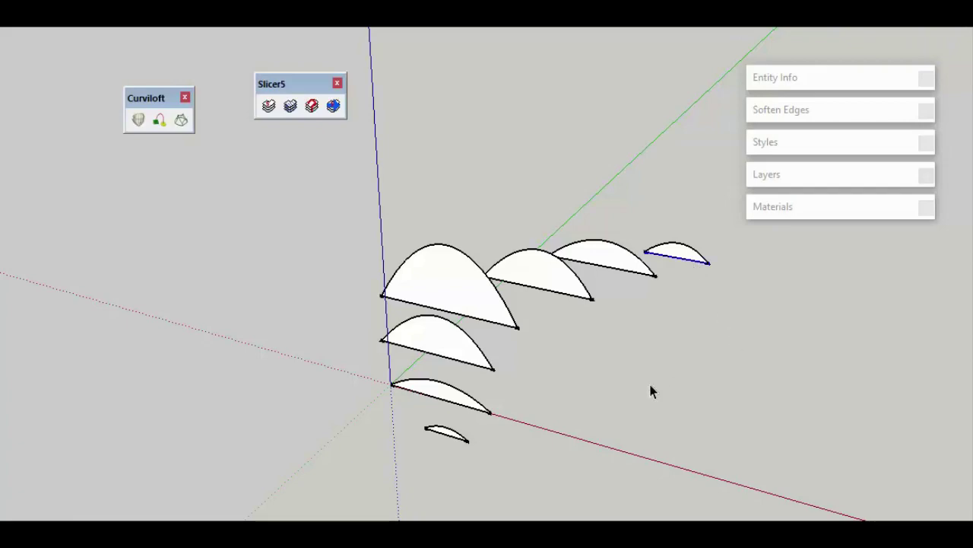
Step: Select all seven arch profiles and loft them with Curviloft into a smooth surface
middle_click_drag(650, 386, 597, 432)
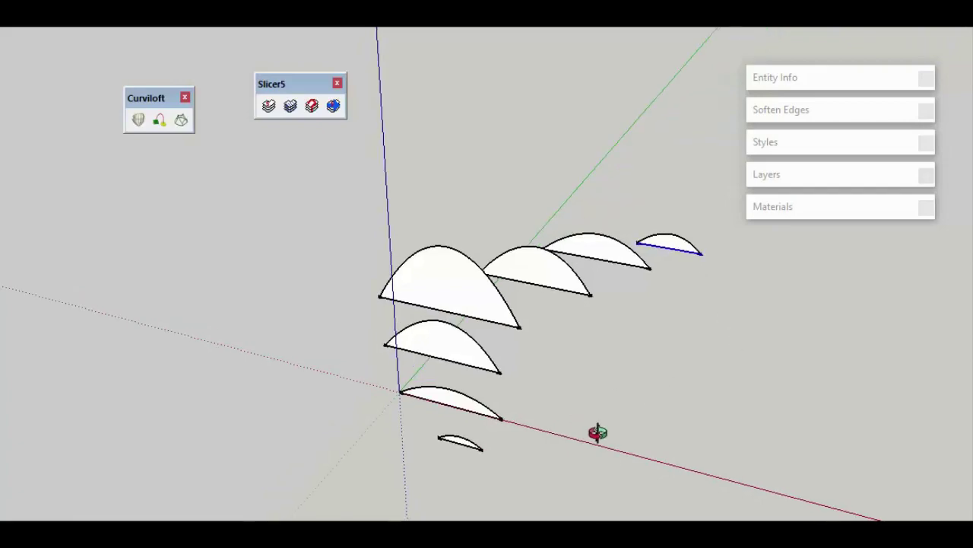
scroll(530, 404, "up", 1)
key("ctrl+a")
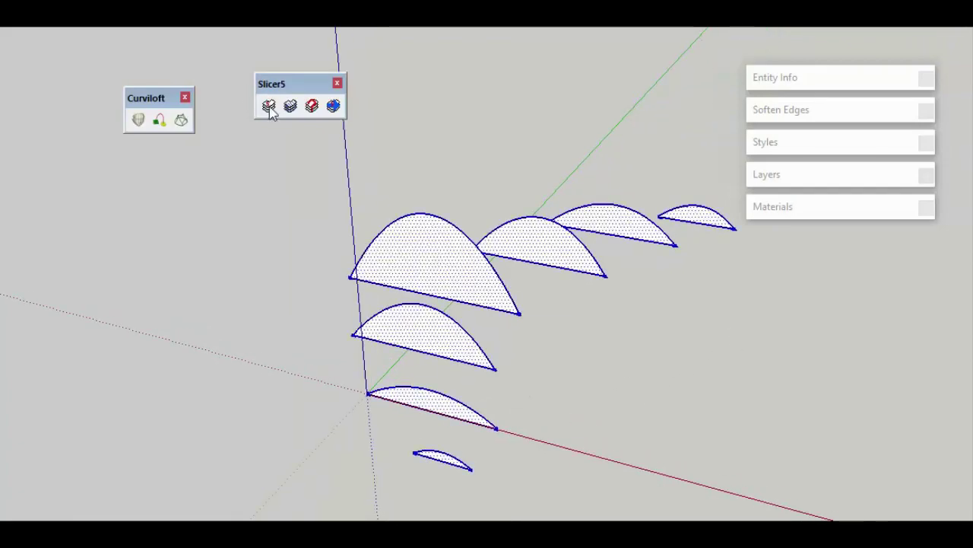
left_click(139, 120)
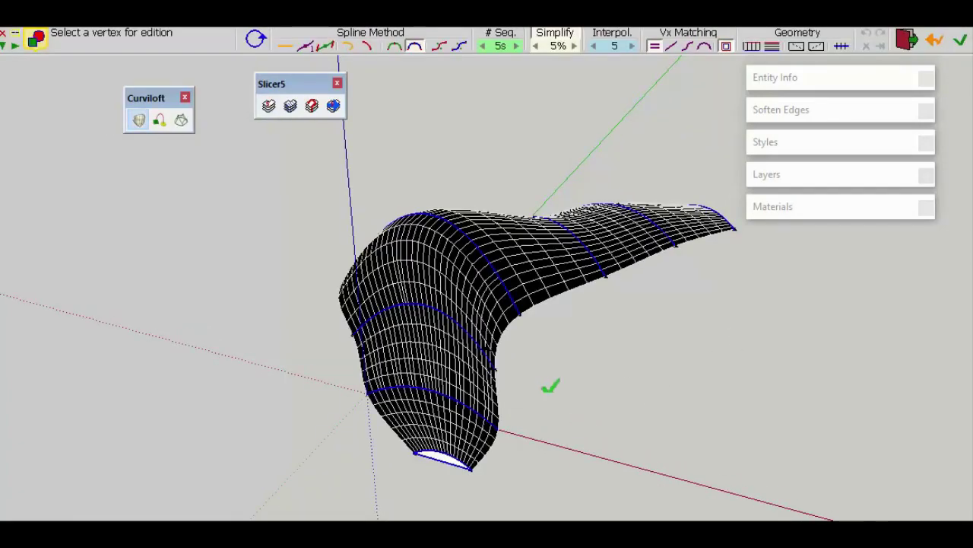
left_click(579, 378)
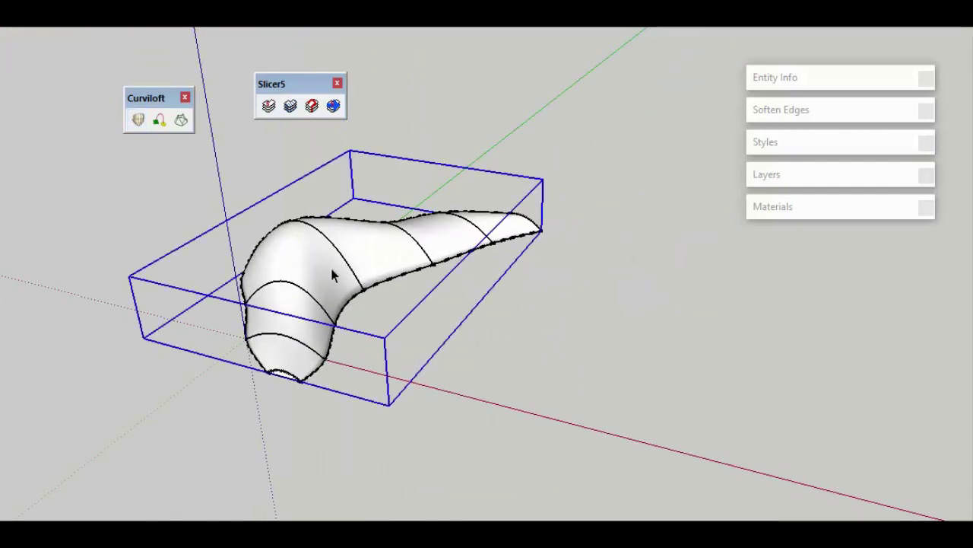
Step: Move the lofted surface group beside the arches and open it for editing
left_click(464, 441)
left_click(735, 498)
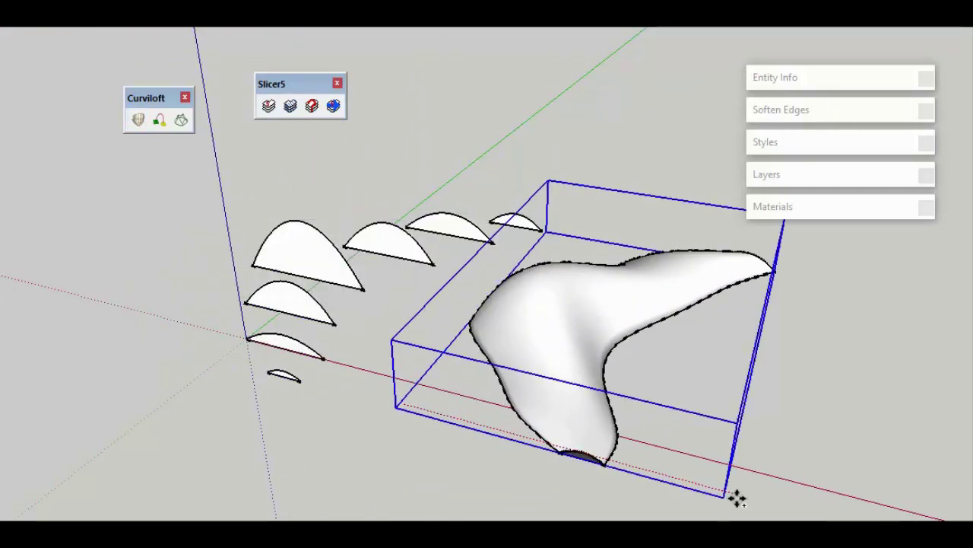
scroll(562, 407, "up", 2)
double_click(571, 401)
Step: Draw a closing edge across the loft's open end, then undo the resulting grey face
scroll(570, 401, "up", 2)
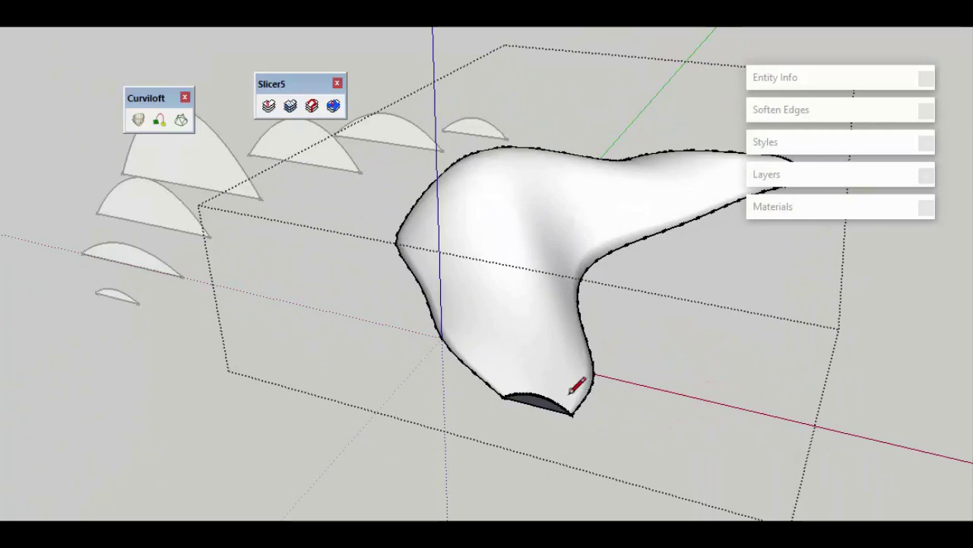
scroll(533, 403, "up", 2)
left_click(580, 423)
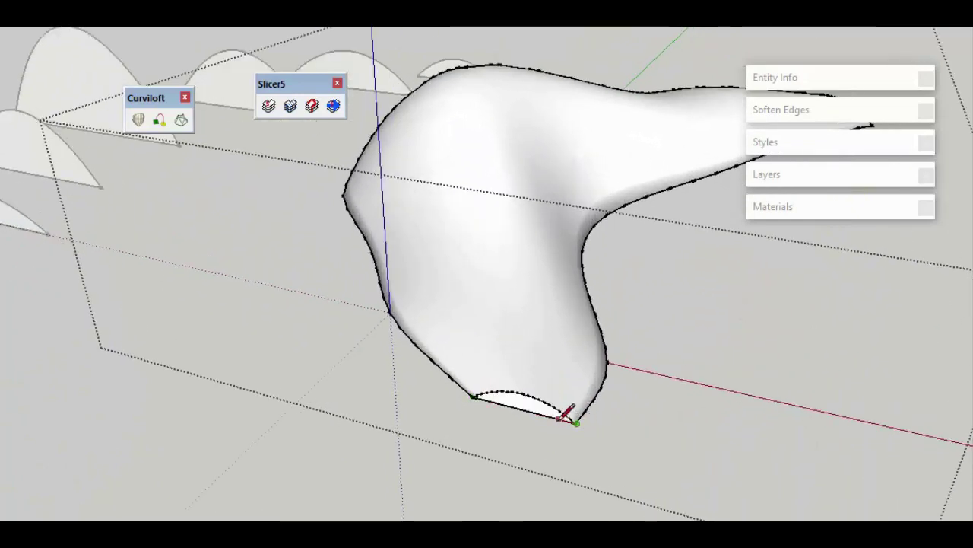
scroll(575, 410, "up", 4)
scroll(578, 407, "down", 2)
scroll(585, 411, "down", 1)
key("space")
scroll(608, 388, "down", 4)
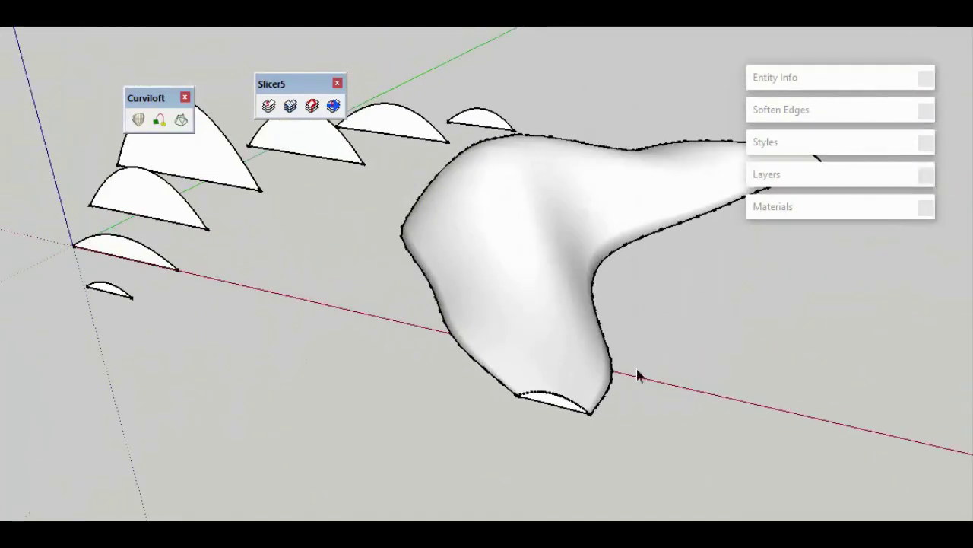
middle_click_drag(637, 369, 163, 320)
mouse_move(556, 264)
middle_mouse_down()
mouse_move(605, 361)
mouse_move(553, 372)
middle_mouse_up()
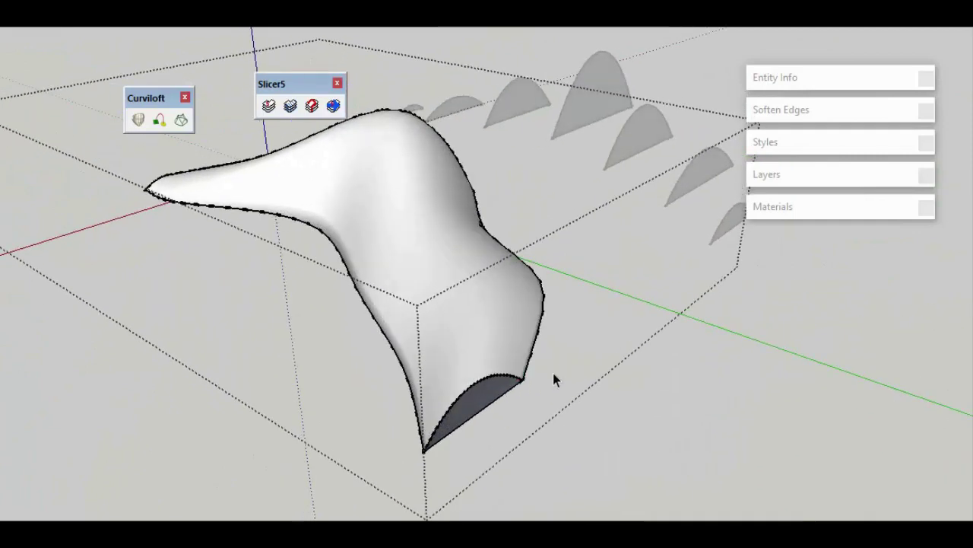
scroll(427, 434, "up", 3)
mouse_move(428, 434)
middle_mouse_down()
mouse_move(391, 457)
mouse_move(415, 413)
middle_mouse_up()
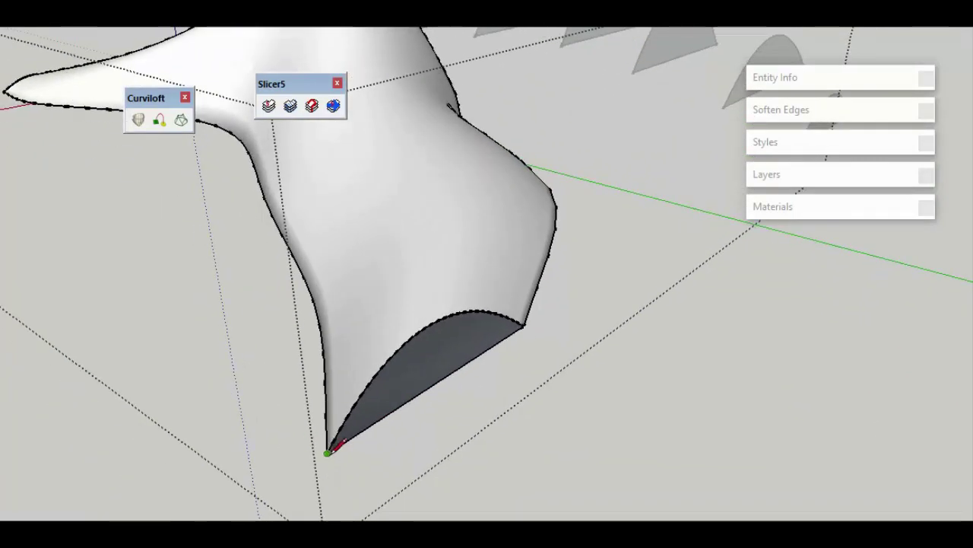
key("ctrl+z")
key("space")
scroll(431, 289, "down", 5)
mouse_move(430, 289)
middle_mouse_down()
mouse_move(757, 335)
mouse_move(556, 202)
middle_mouse_up()
Step: Try slicing the lofted group with Slicer5, dismiss the not-manifold warning, and reopen the group
left_click(556, 202)
left_click(268, 106)
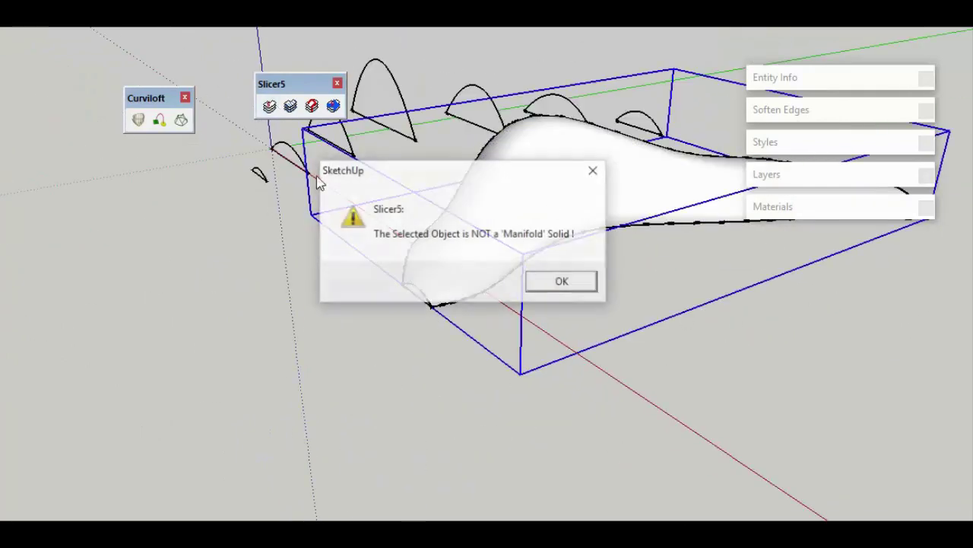
left_click(563, 282)
middle_click_drag(408, 293, 619, 184)
double_click(639, 159)
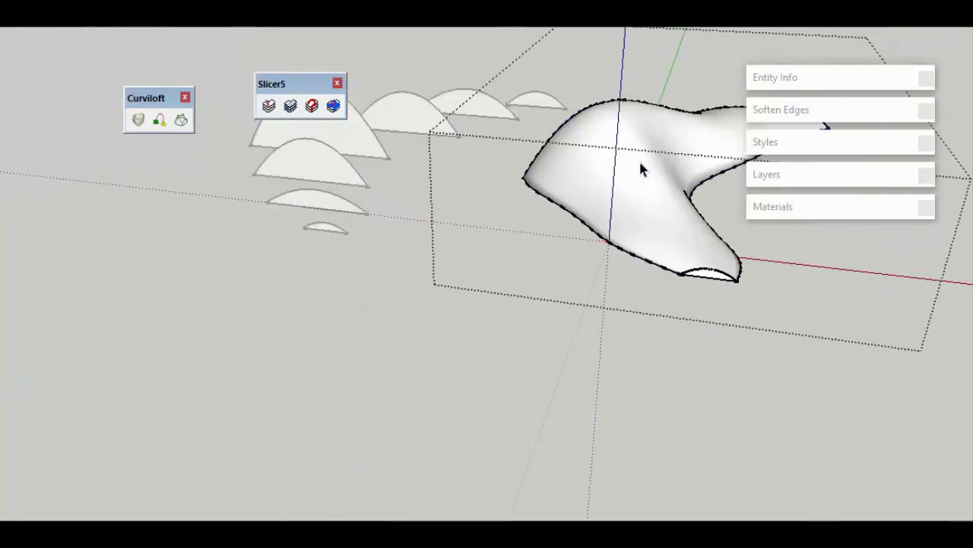
Step: Run a solid repair on the surface face, acknowledge the results, and close the group
left_click(639, 169)
right_click(639, 169)
left_click(685, 239)
left_click(527, 326)
key("Escape")
Step: Check the Slicer5 parameters, cancel, and probe the shape's top vertex with a line
left_click(268, 105)
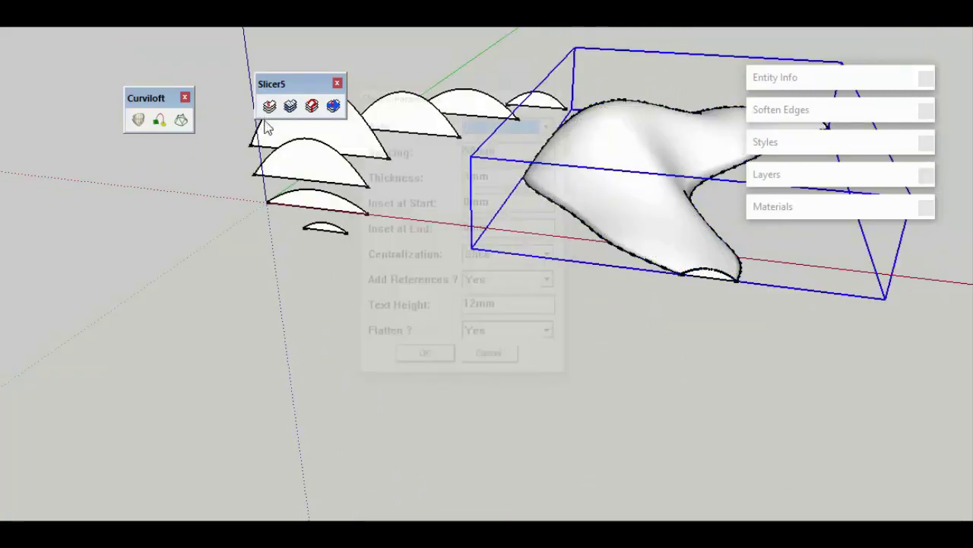
left_click(491, 356)
mouse_move(491, 365)
middle_mouse_down("shift")
mouse_move(524, 389)
mouse_move(608, 404)
mouse_move(690, 250)
middle_mouse_up("shift")
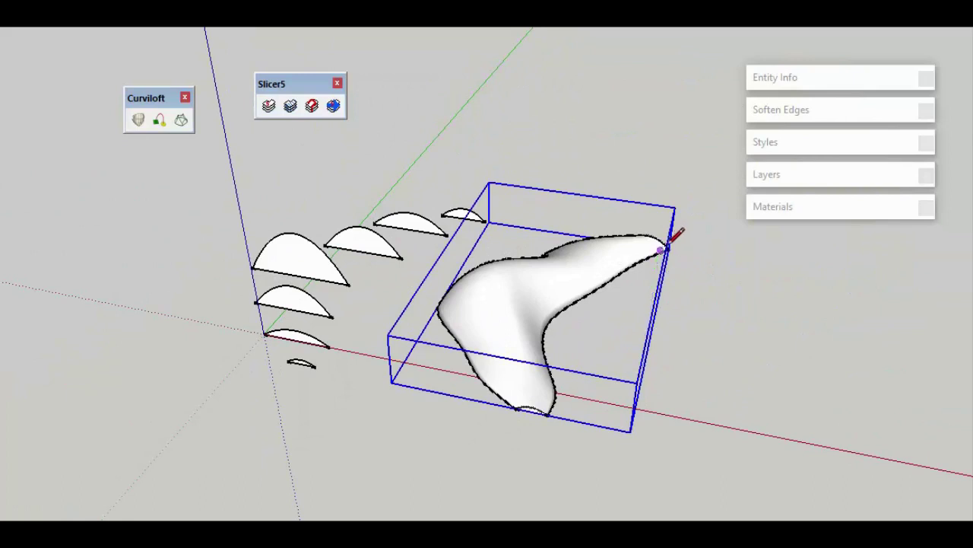
left_click(667, 246)
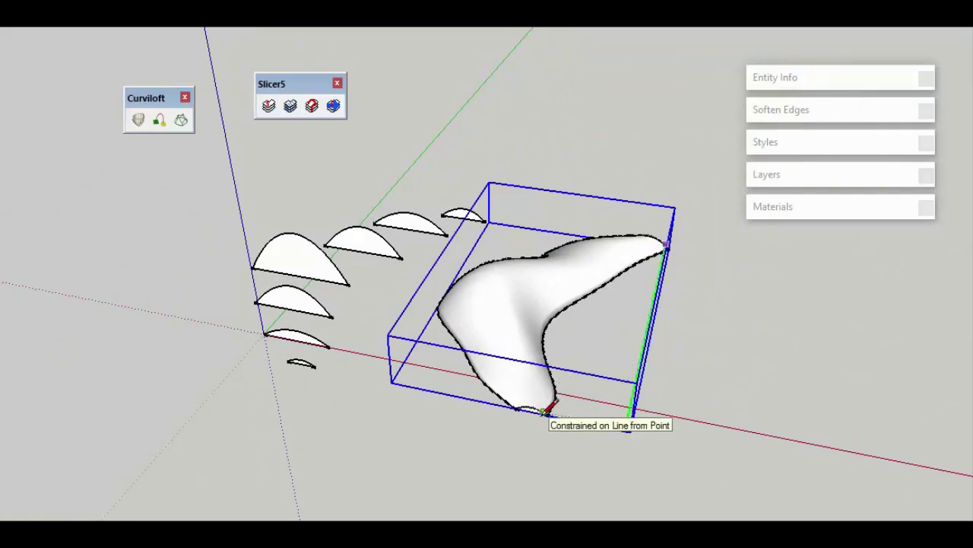
key("space")
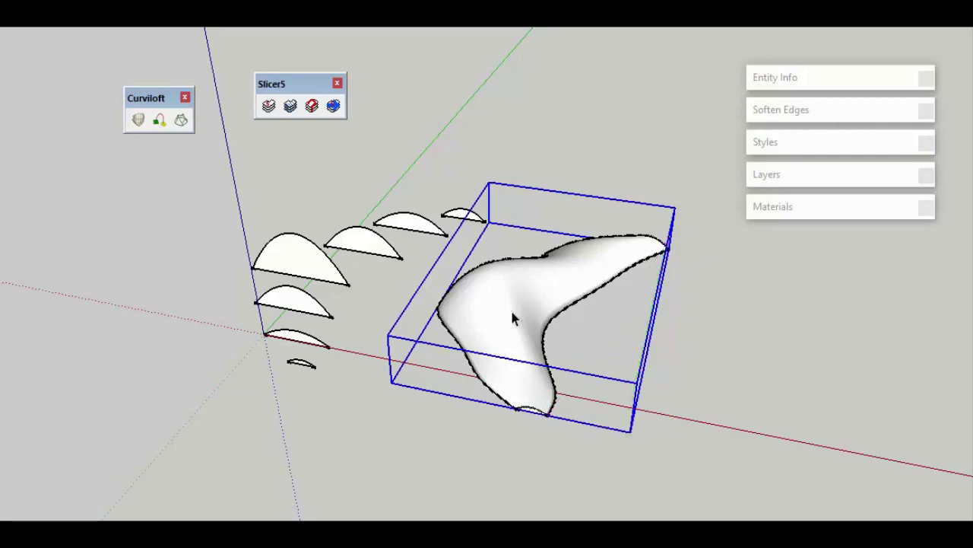
scroll(547, 352, "down", 3)
middle_click_drag(565, 391, 463, 357, "shift")
Step: Copy the lofted shape to the right and open Slicer5 parameters set to axis Z, 50mm spacing
left_click(395, 402, "ctrl")
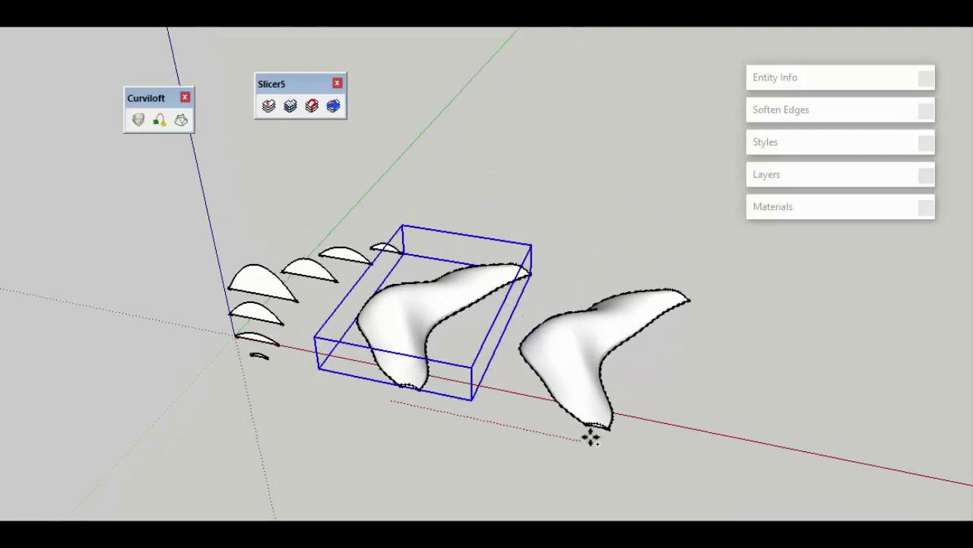
left_click(631, 447)
key("space")
left_click(409, 343)
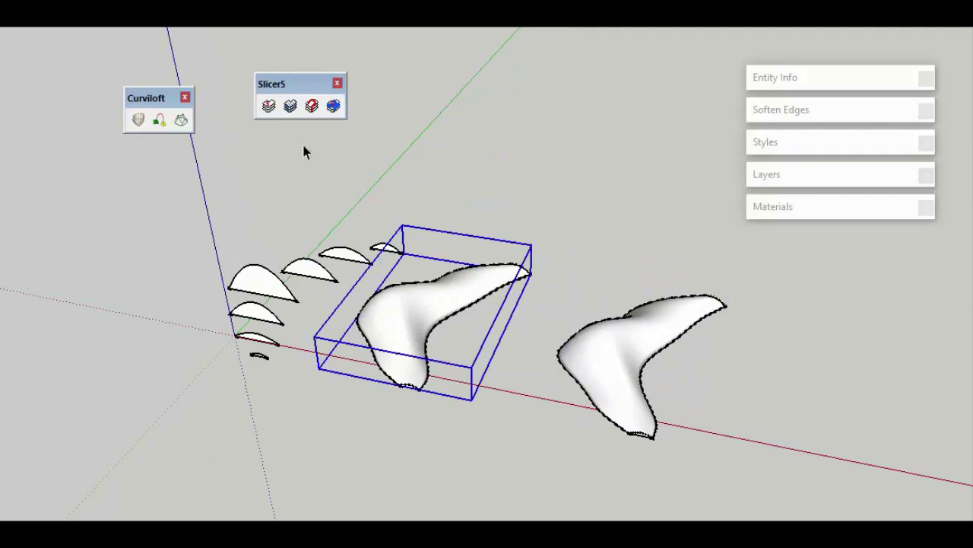
left_click(270, 107)
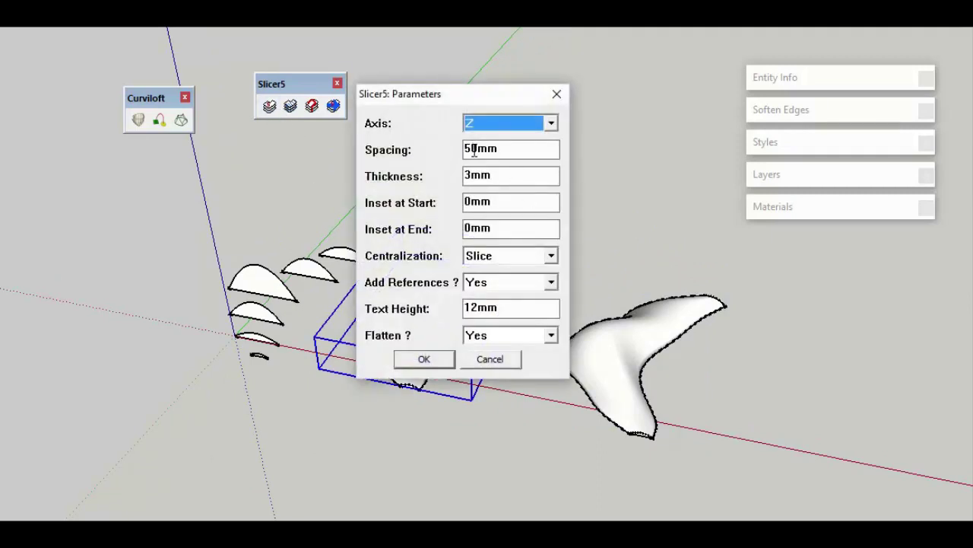
Step: Slice the loft along Z at 500mm spacing, 100mm thickness, without references or flattening
left_click_drag(478, 151, 416, 155)
type("500")
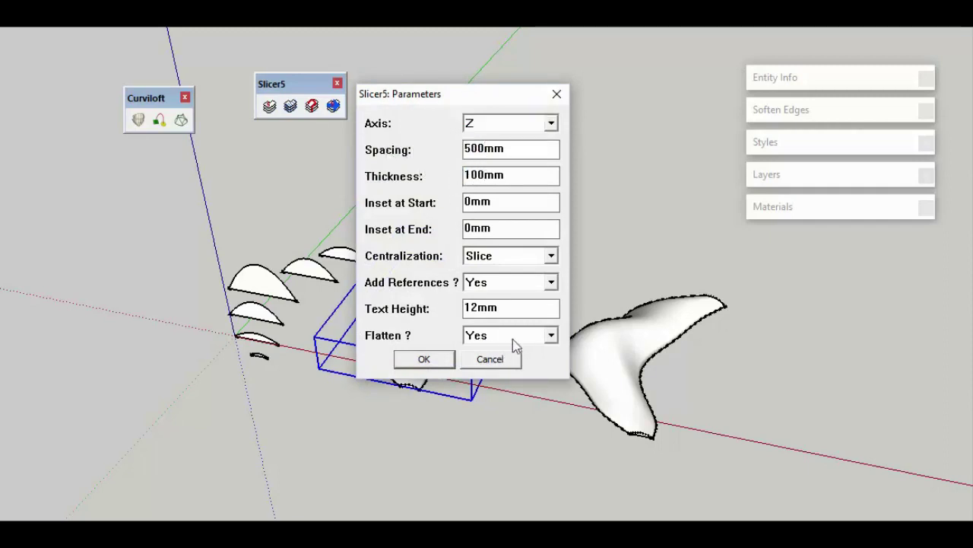
left_click(531, 288)
left_click(524, 311)
left_click(522, 337)
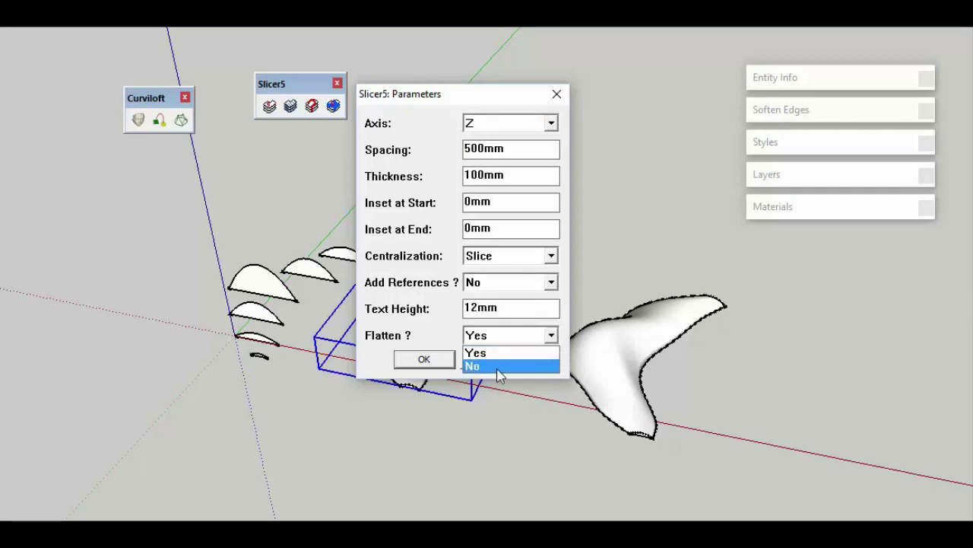
left_click(499, 365)
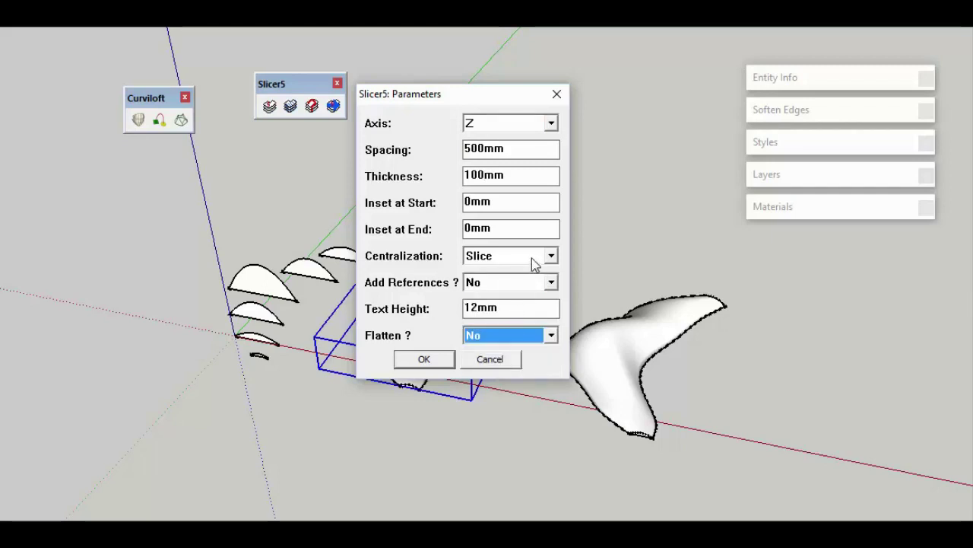
left_click(423, 362)
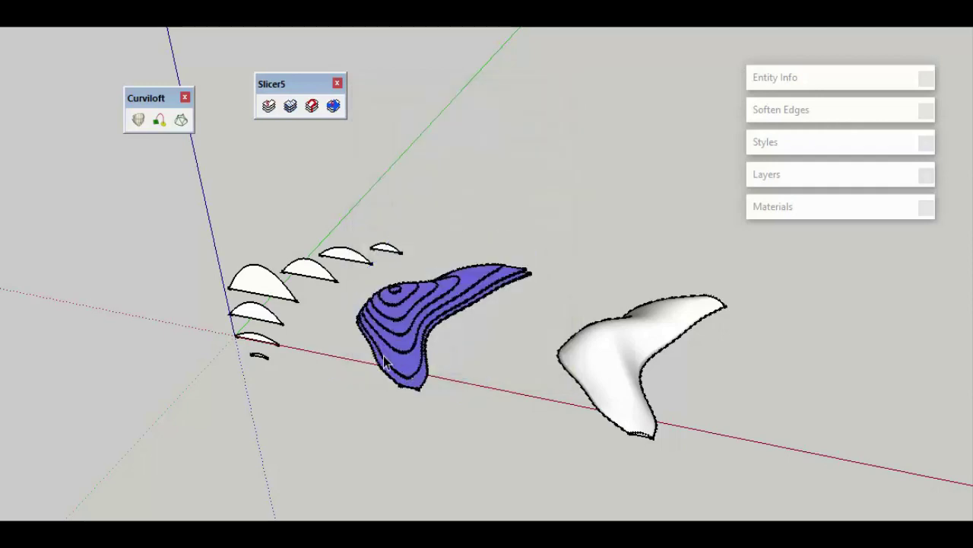
Step: Undo the Z-axis slicing and reselect the whole lofted shape
scroll(397, 365, "up", 3)
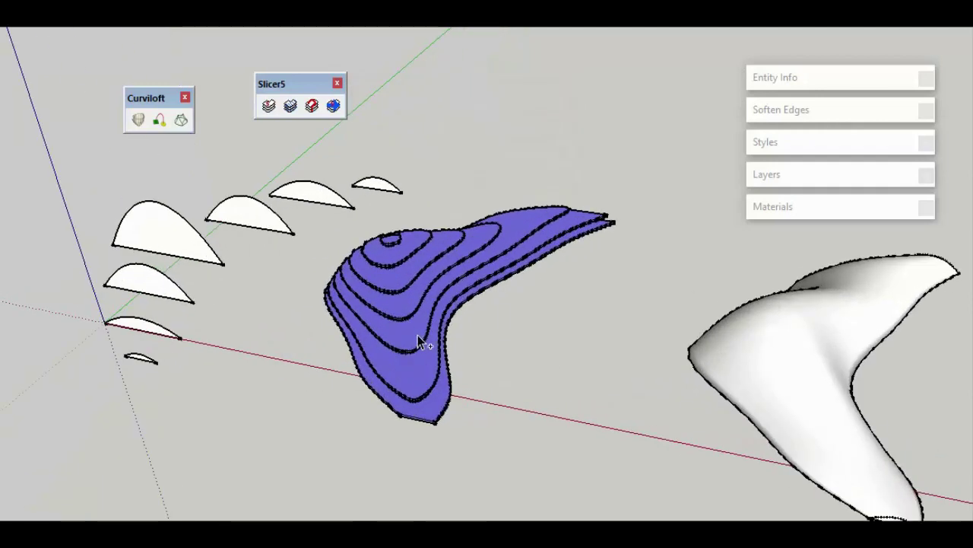
key("ctrl+z")
left_click(401, 309)
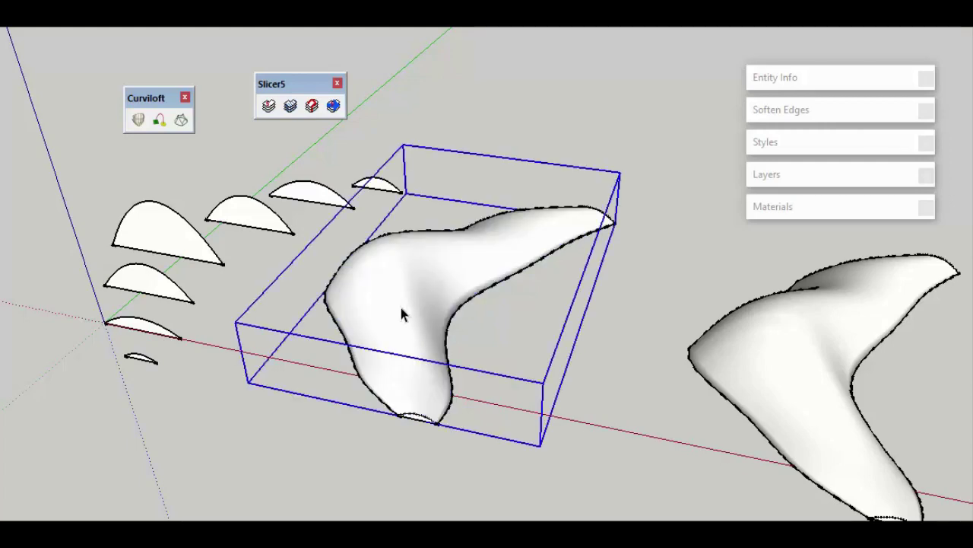
Step: Rerun Slicer5 on the reselected loft with the axis switched from Z to Y
right_click(407, 307)
key("Escape")
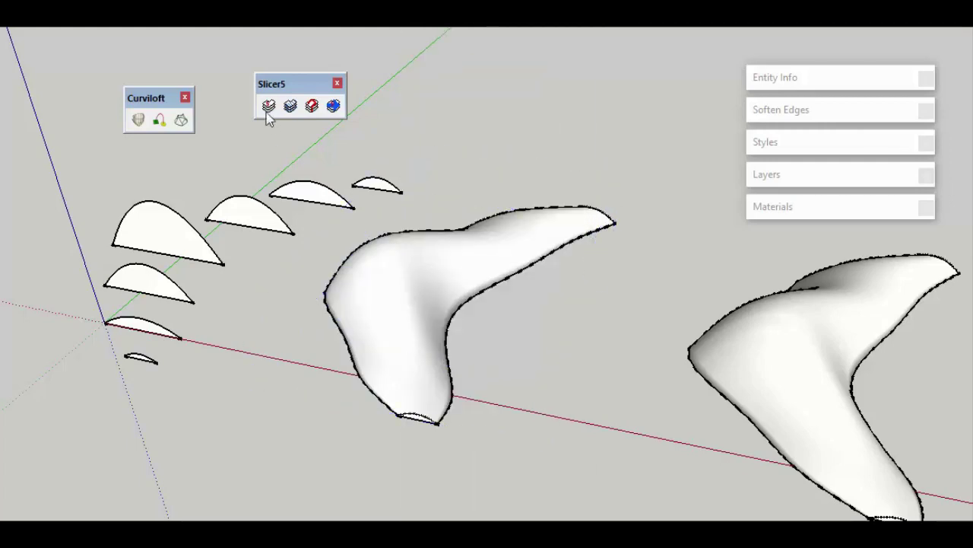
left_click(401, 277)
left_click(269, 105)
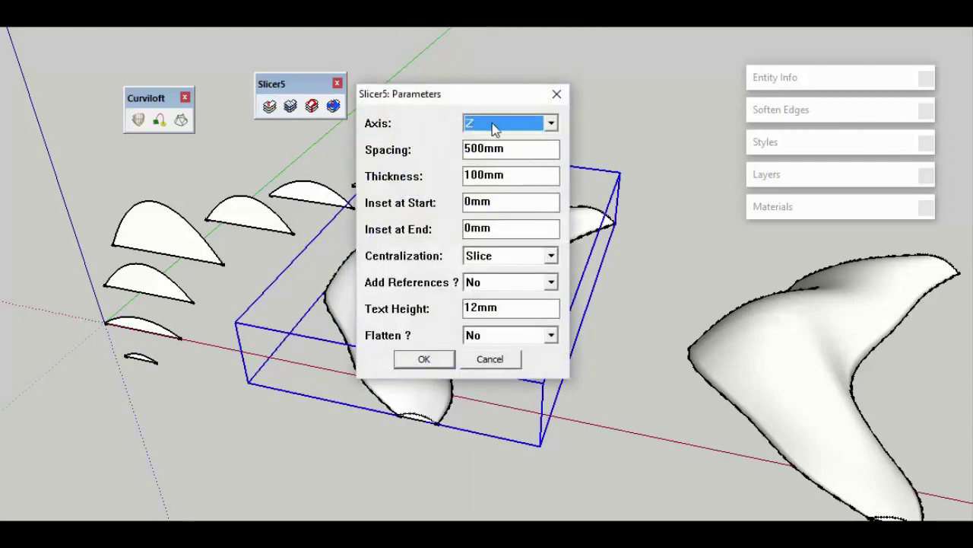
left_click(502, 123)
left_click(494, 155)
left_click(426, 359)
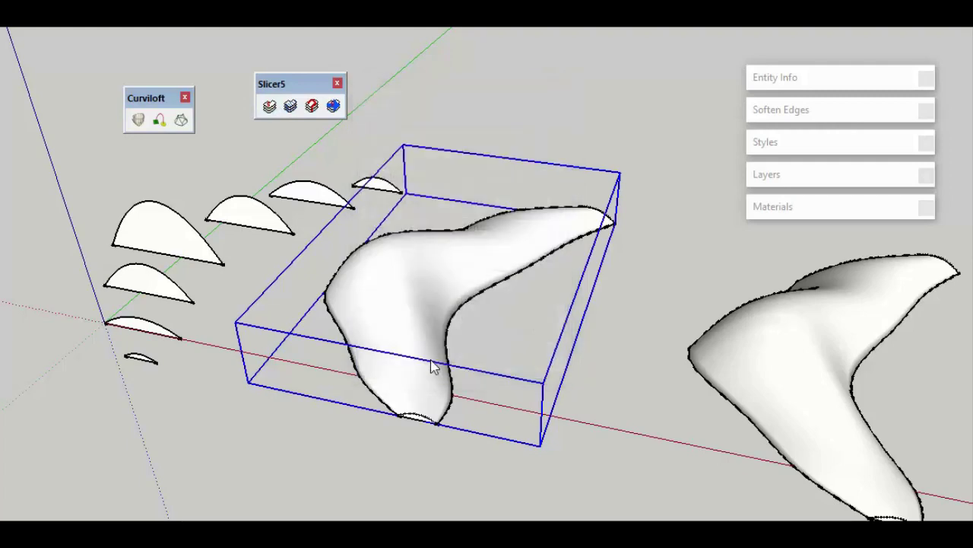
left_click(771, 367)
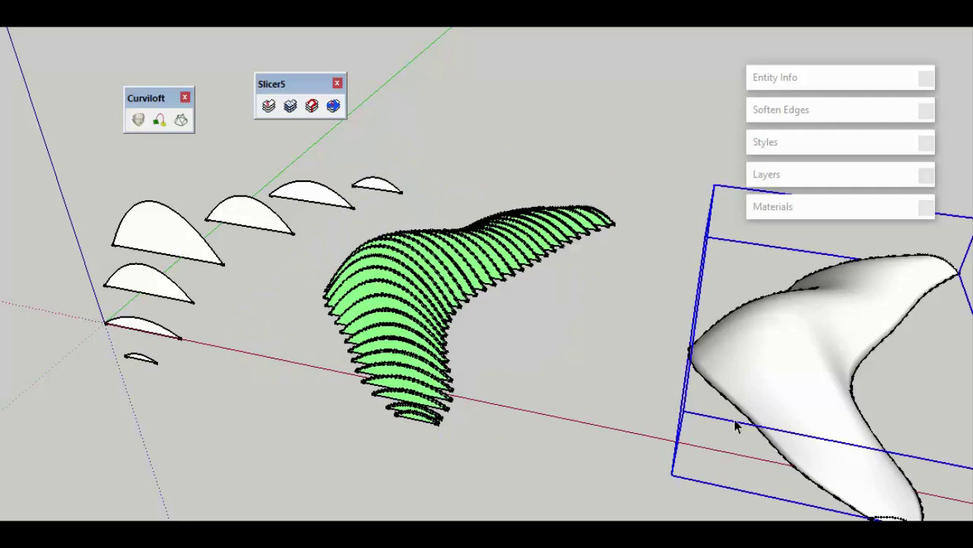
Step: Slice the copied shape with Slicer5 along the crosswise axis into red ribs
middle_click_drag(735, 424, 626, 320, "shift")
right_click(640, 311)
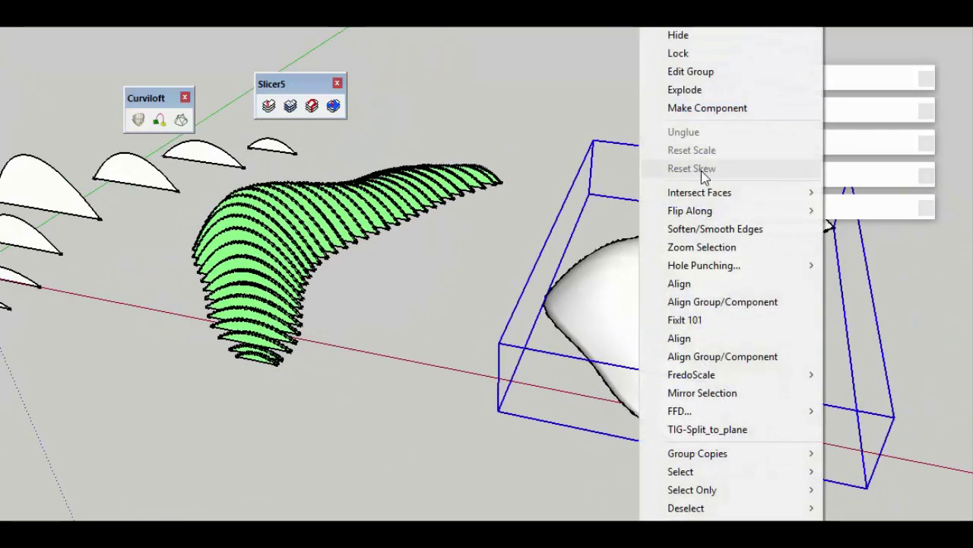
left_click(269, 105)
left_click(524, 126)
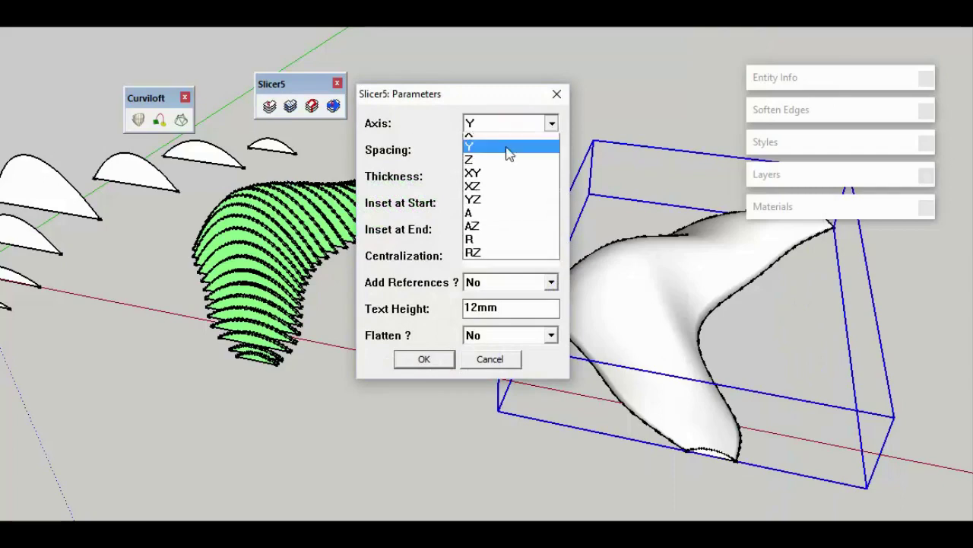
left_click(507, 145)
left_click(446, 362)
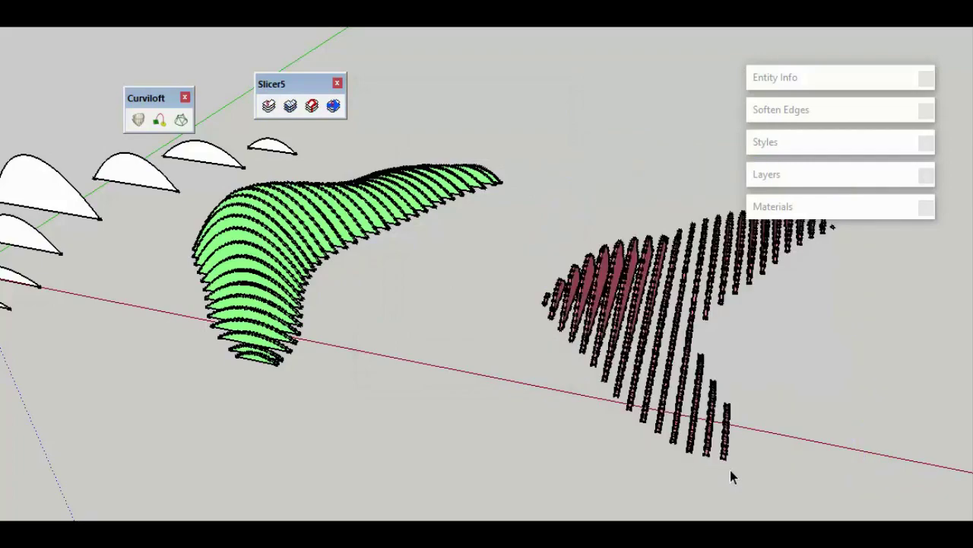
Step: Move the red slices onto the green ribs and view the waffle in a textured shaded style
mouse_move(730, 455)
middle_mouse_down()
mouse_move(654, 411)
mouse_move(644, 445)
middle_mouse_up()
left_click(642, 448)
left_click(230, 323)
mouse_move(232, 322)
middle_mouse_down()
mouse_move(379, 392)
mouse_move(539, 424)
mouse_move(586, 413)
mouse_move(580, 416)
middle_mouse_up()
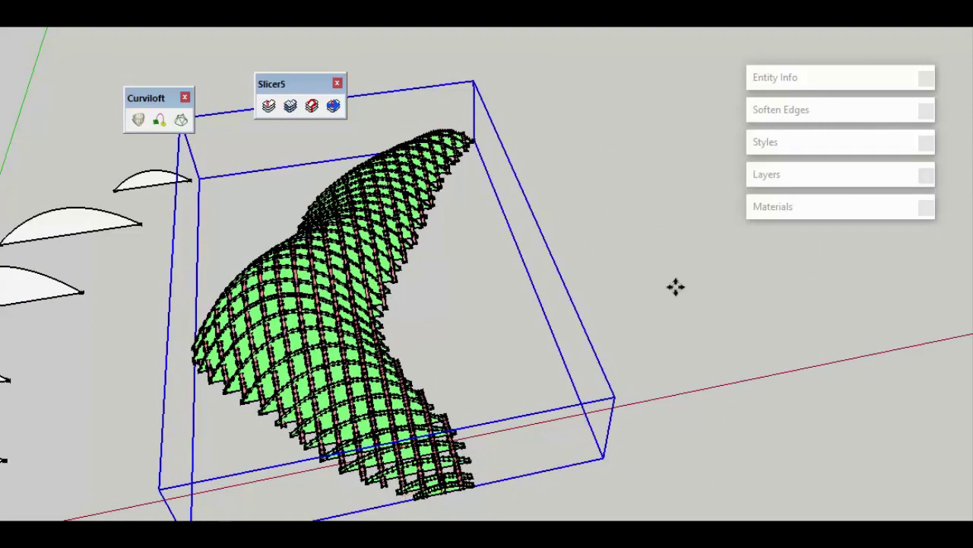
left_click(774, 146)
left_click(897, 332)
mouse_move(457, 327)
middle_mouse_down()
mouse_move(387, 313)
mouse_move(421, 332)
mouse_move(547, 355)
middle_mouse_up()
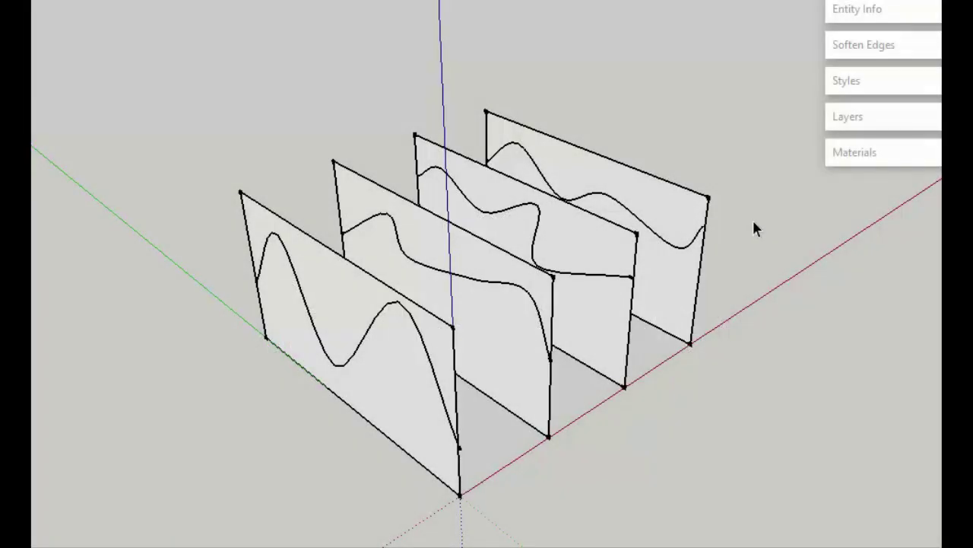
Step: Remove the vertical guide panels, select the four wavy curves and start Curviloft's loft
mouse_move(468, 286)
middle_mouse_down()
mouse_move(471, 257)
mouse_move(511, 303)
middle_mouse_up()
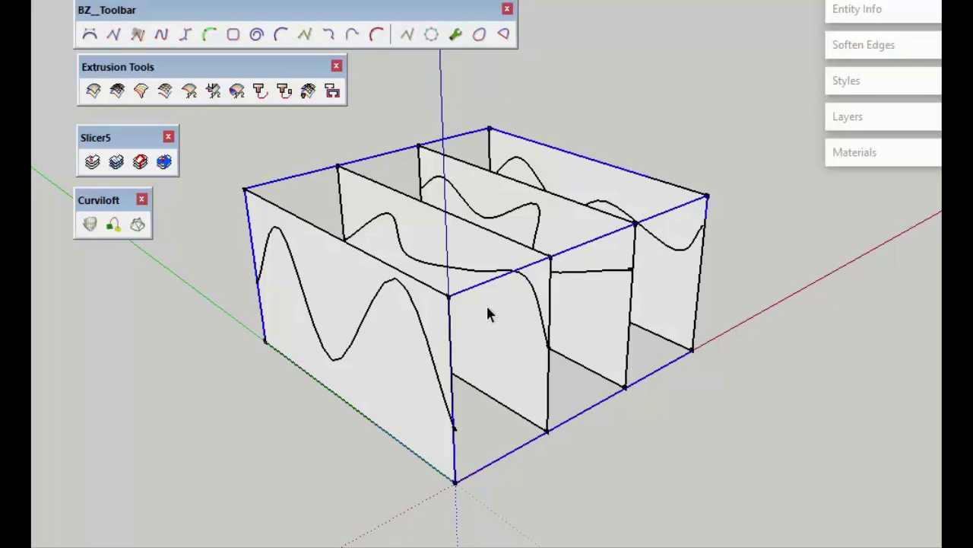
key("ctrl+z")
left_click_drag(781, 430, 334, 187)
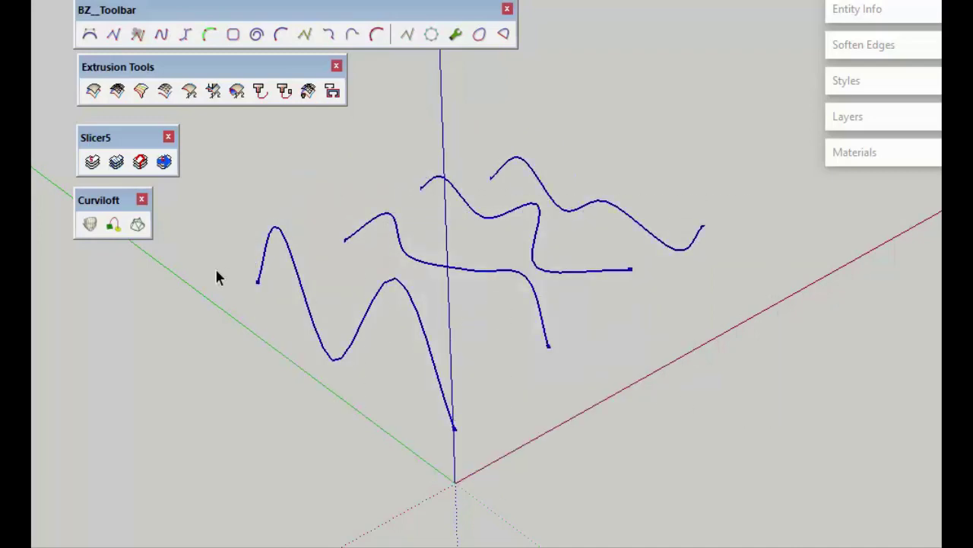
left_click(89, 224)
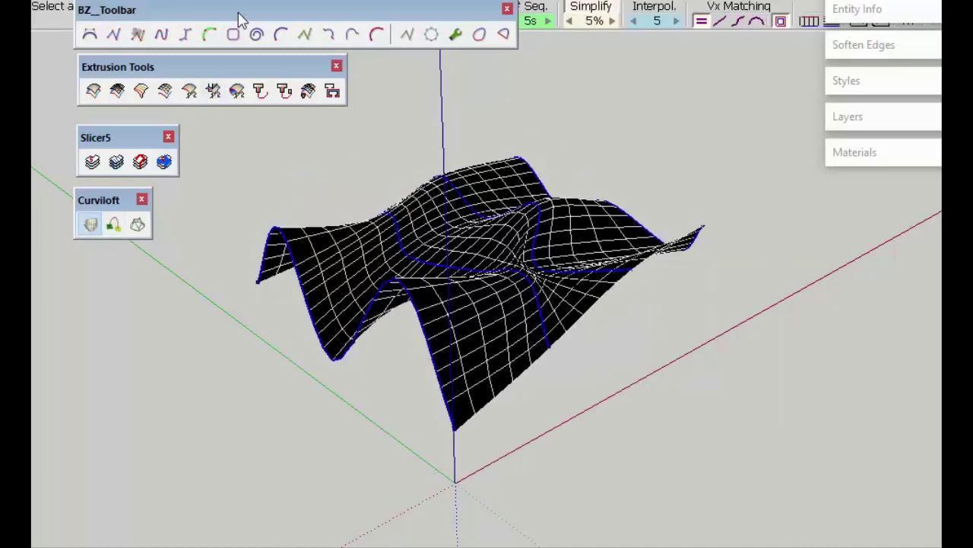
Step: Raise the loft from 5 to 10 sequences and commit the wavy surface
left_click_drag(238, 19, 237, 505)
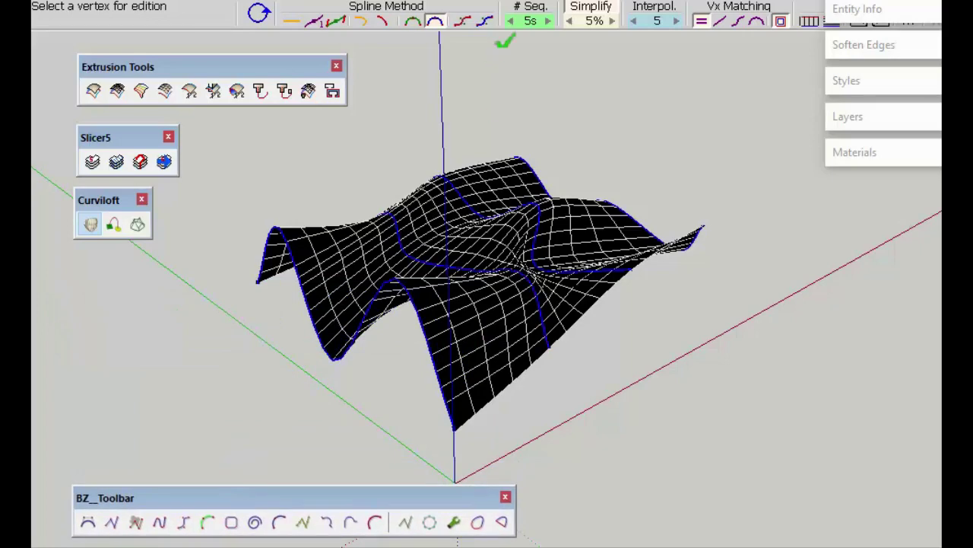
left_click(549, 21)
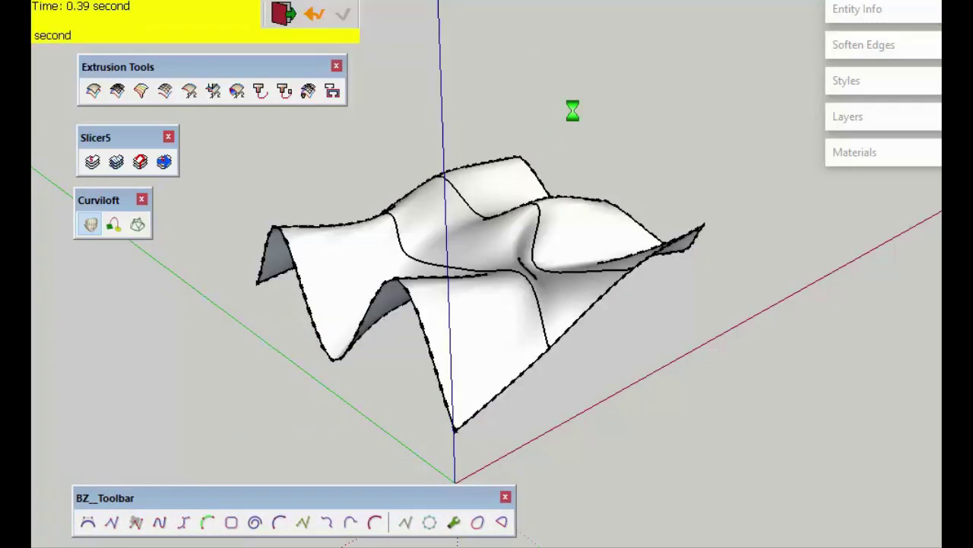
key("Return")
middle_click_drag(489, 223, 486, 266)
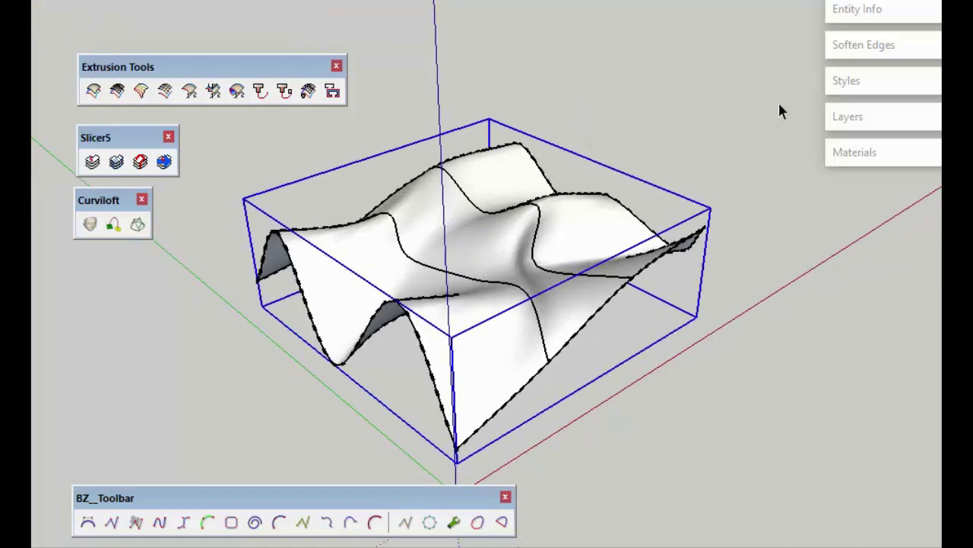
left_click(857, 48)
Step: Set edge softening to 0, open the surface group and select all 1860 faces
left_click_drag(846, 121, 843, 116)
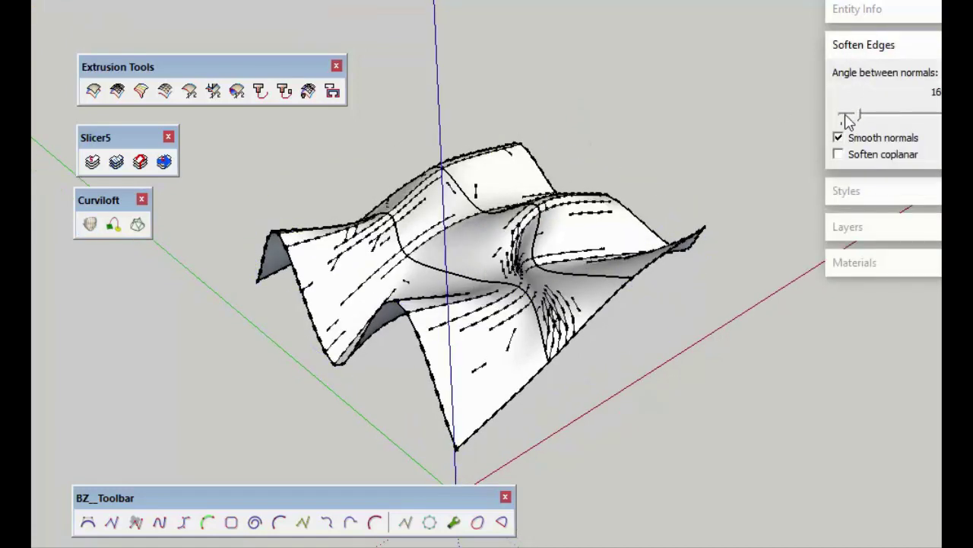
left_click(502, 224)
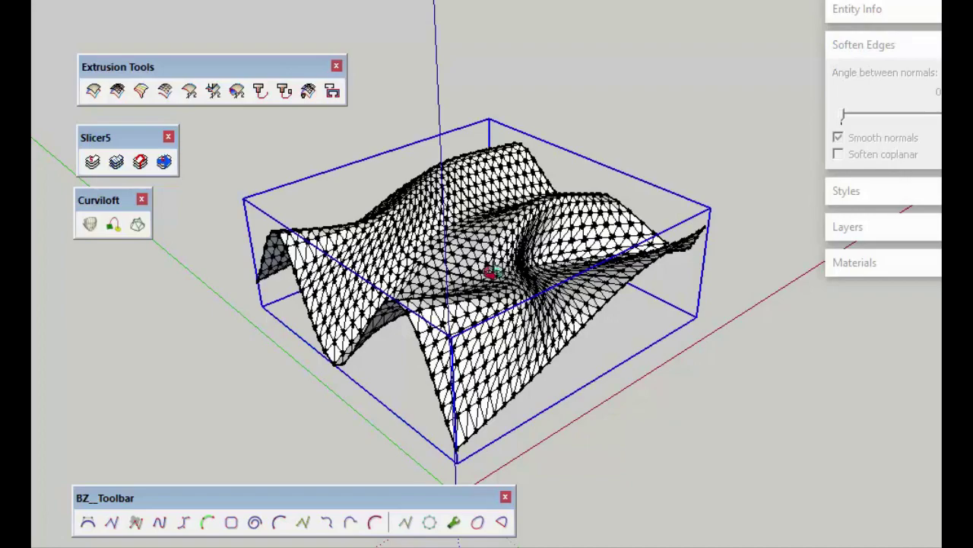
double_click(505, 242)
mouse_move(435, 318)
middle_mouse_down()
mouse_move(491, 280)
mouse_move(424, 330)
middle_mouse_up()
key("ctrl+a")
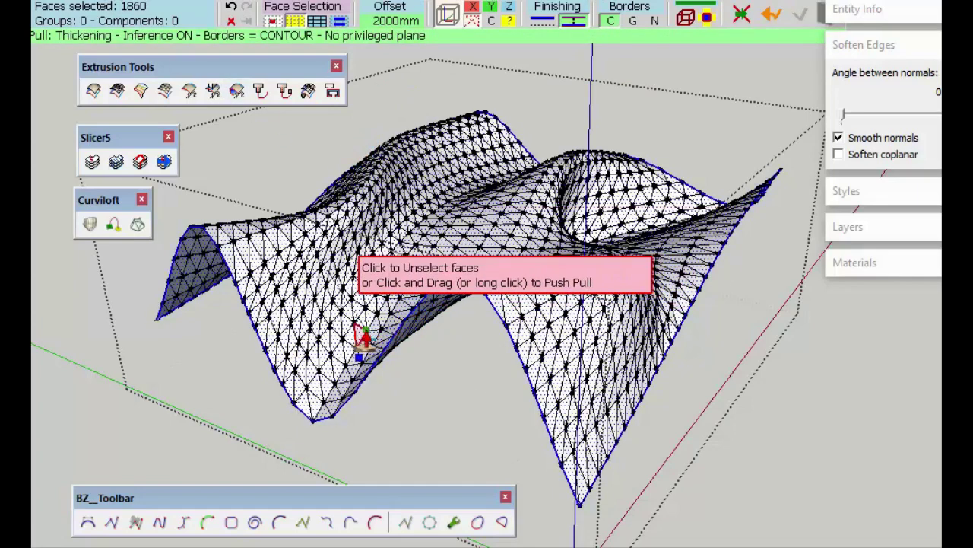
Step: Thicken the surface with a 2000 mm Joint Push Pull offset and generate the shell
left_click_drag(362, 337, 413, 384)
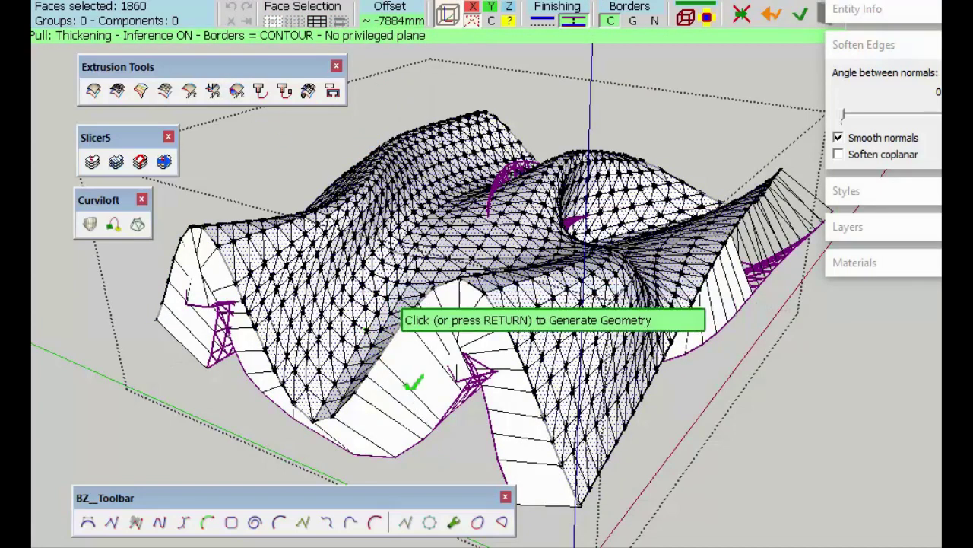
type("2000")
key("Return")
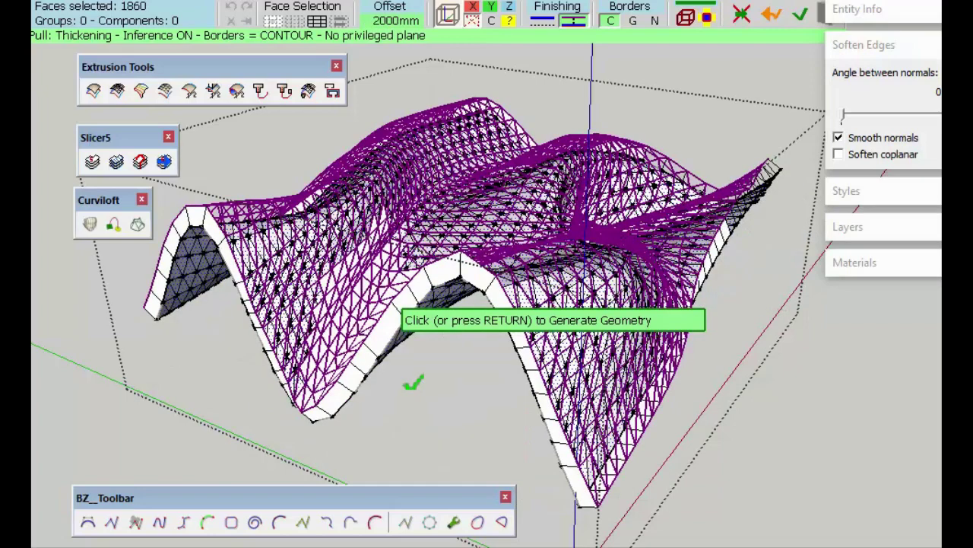
left_click(423, 388)
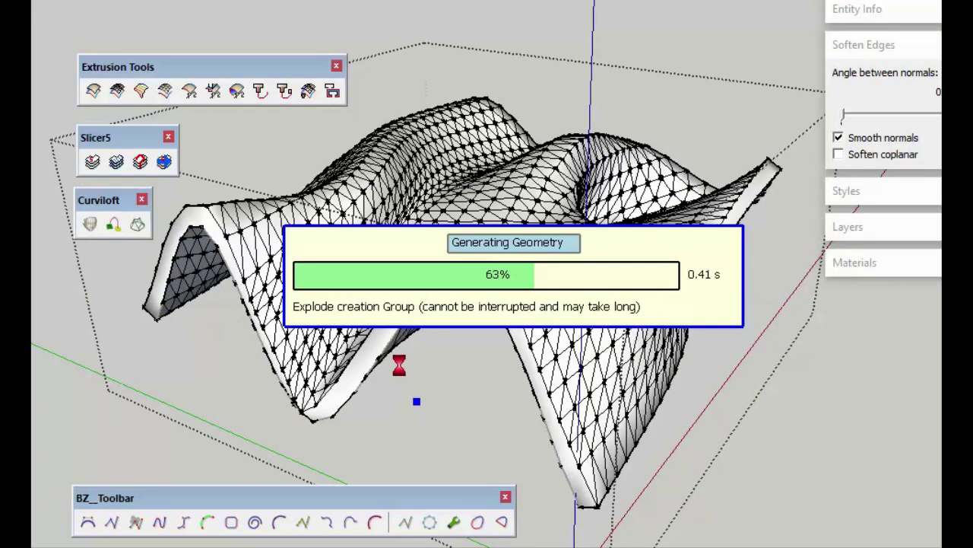
left_click(756, 387)
left_click(505, 277)
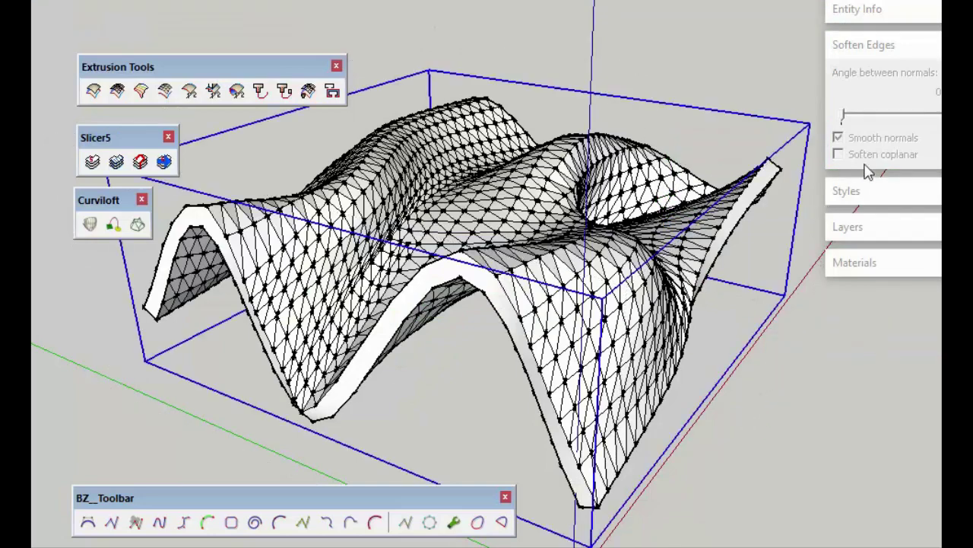
mouse_move(844, 115)
left_mouse_down()
mouse_move(863, 123)
mouse_move(835, 124)
left_mouse_up()
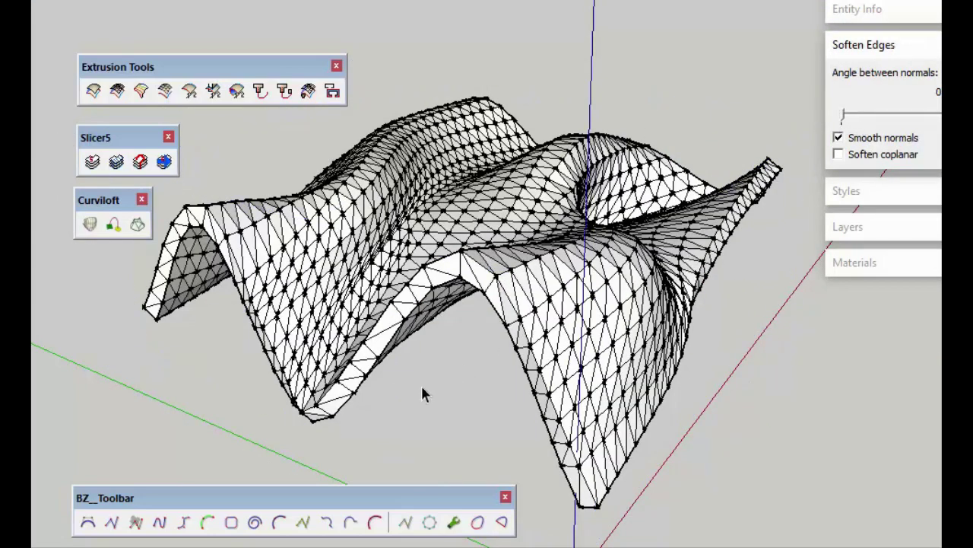
Step: Place a copy of the thickened surface to the right of the original
scroll(425, 389, "down", 5)
middle_click_drag(446, 386, 554, 282)
scroll(526, 287, "up", 2)
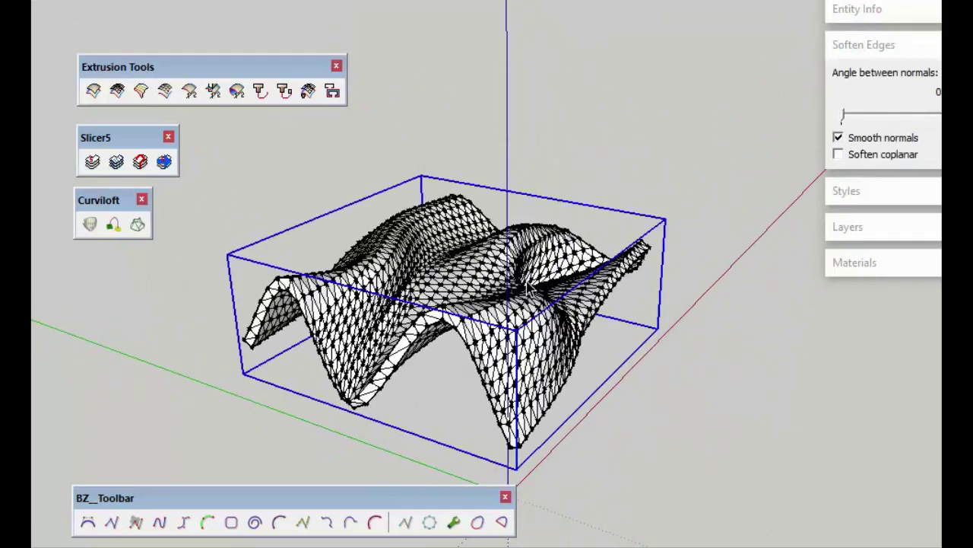
left_click(392, 371)
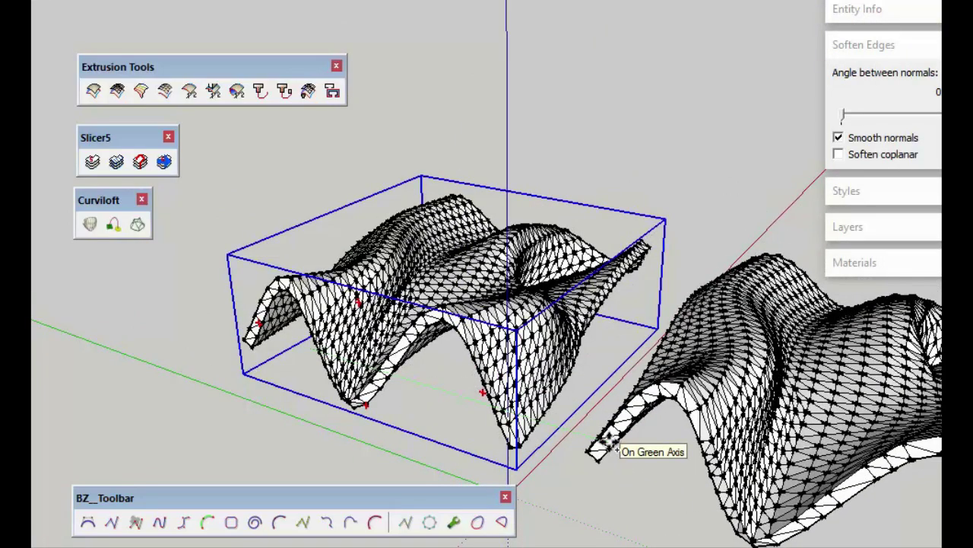
left_click(608, 440)
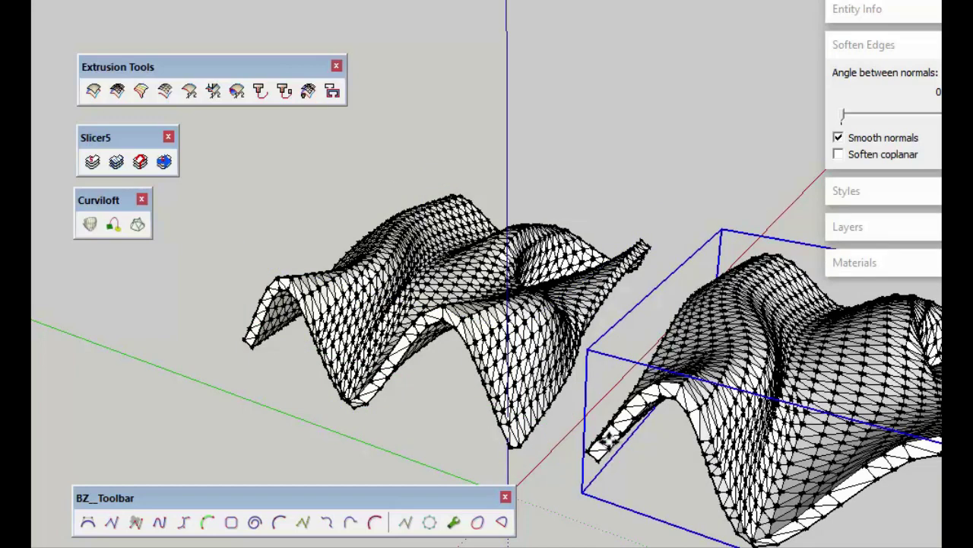
left_click(465, 338)
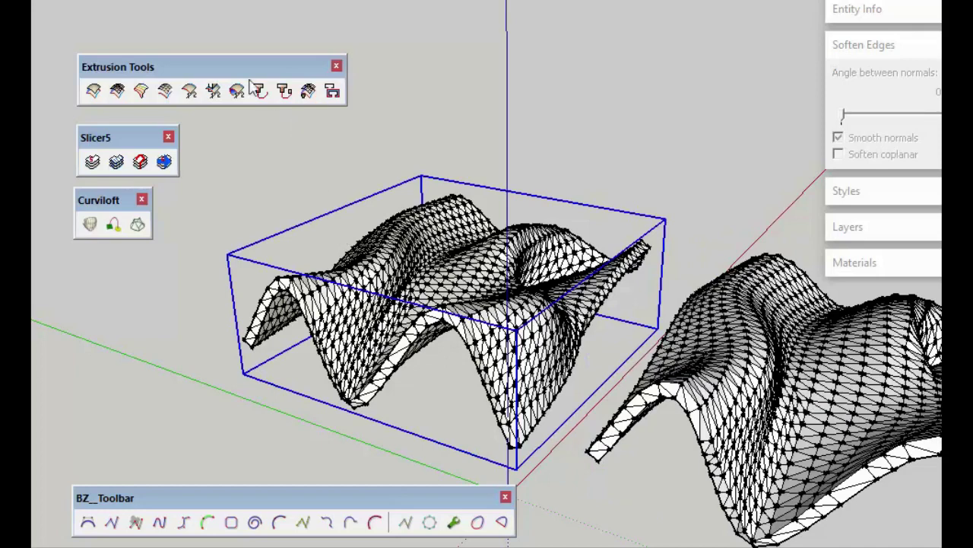
Step: Set Slicer5 to the X axis with 2000 mm spacing and 600 mm thickness
left_click(92, 162)
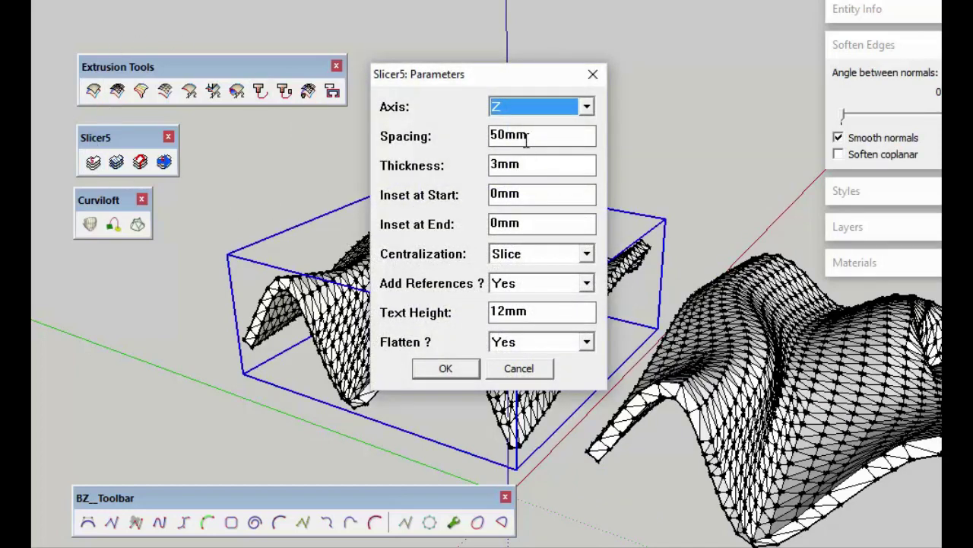
left_click_drag(505, 136, 384, 136)
type("200")
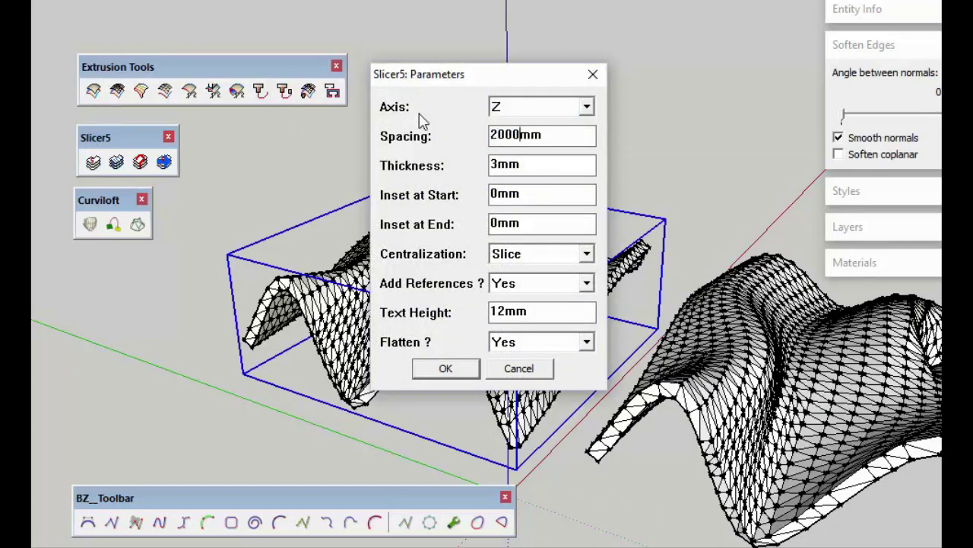
left_click(523, 107)
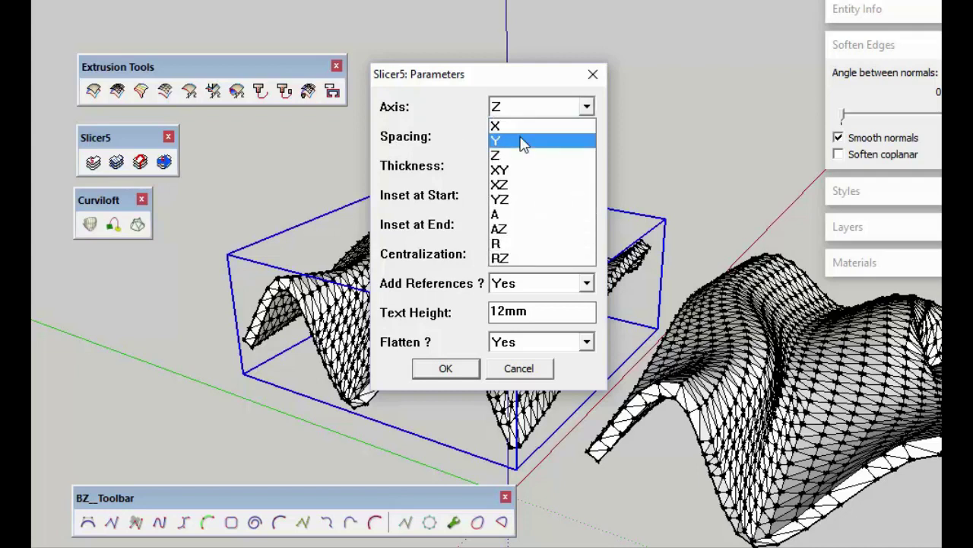
left_click(521, 126)
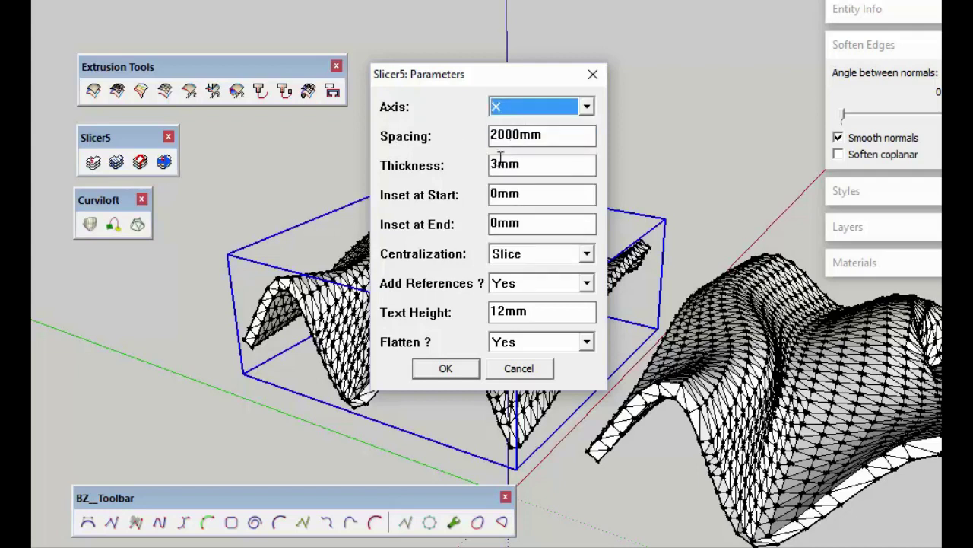
left_click_drag(498, 163, 457, 161)
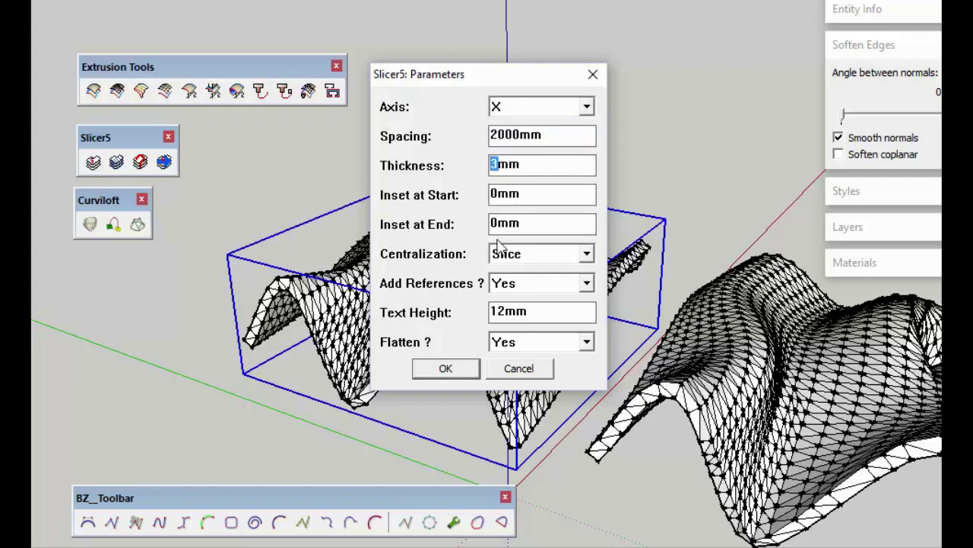
Step: Turn off references and flattening, keep centralization on Slice, and run the slicing
left_click(576, 284)
left_click(556, 318)
left_click(556, 342)
left_click(551, 375)
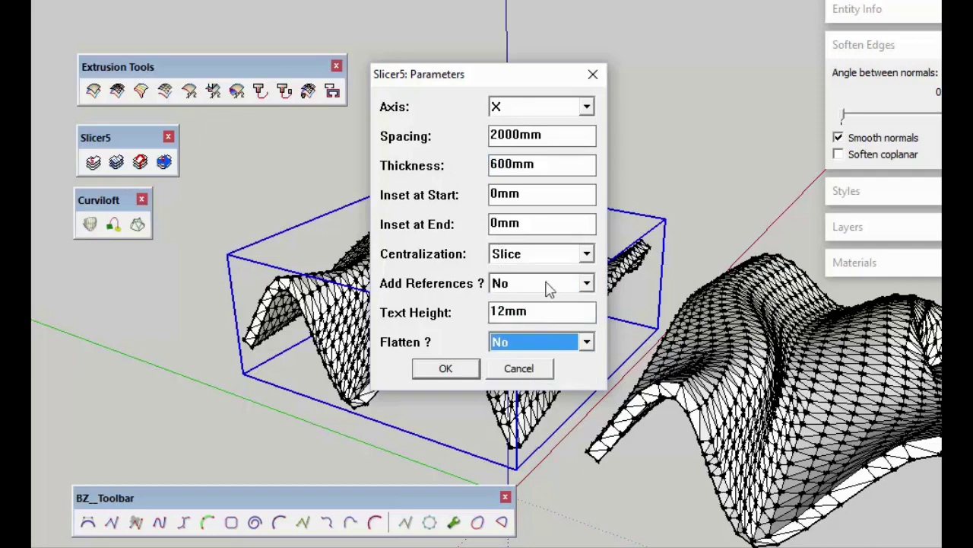
left_click(561, 254)
left_click(556, 254)
left_click(446, 368)
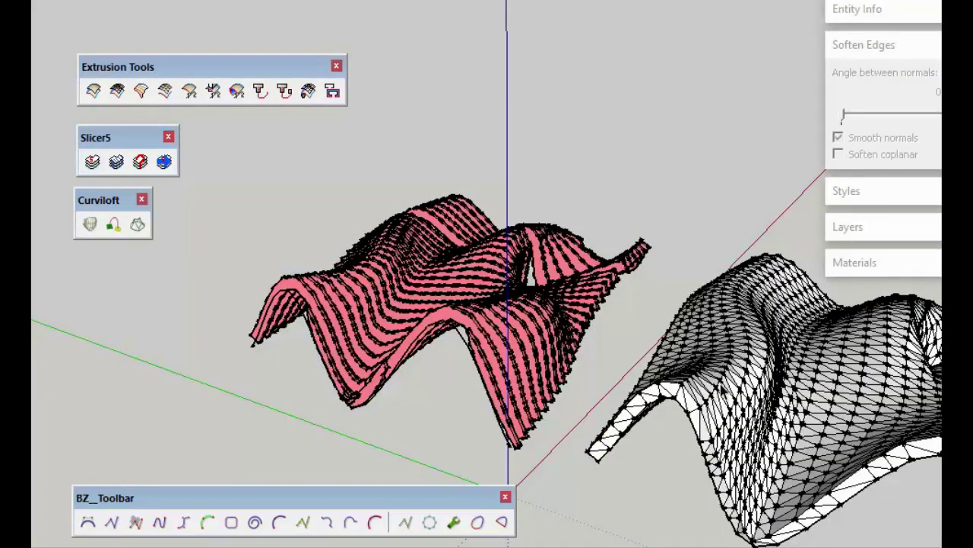
left_click(721, 385)
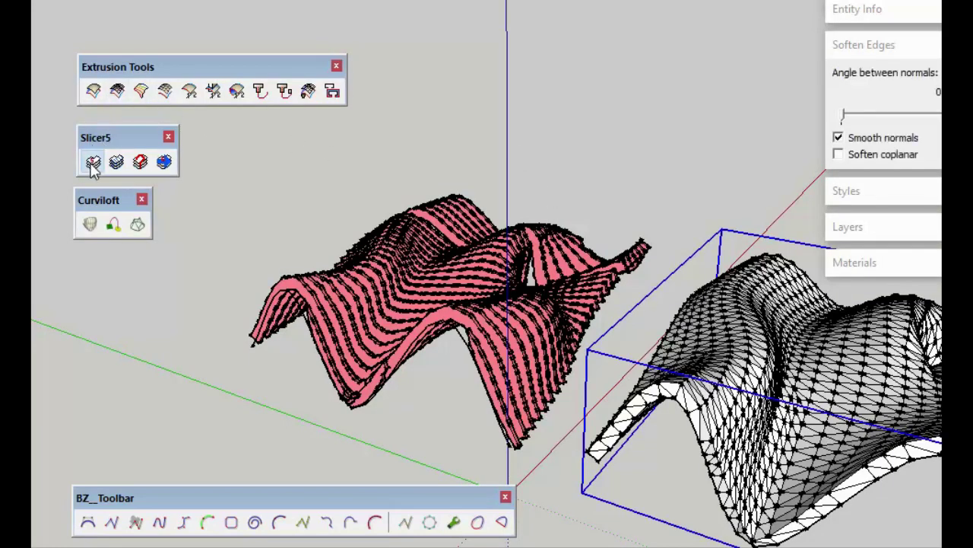
Step: Slice the copied surface along the Y axis with the same Slicer5 settings
left_click(92, 163)
left_click(528, 109)
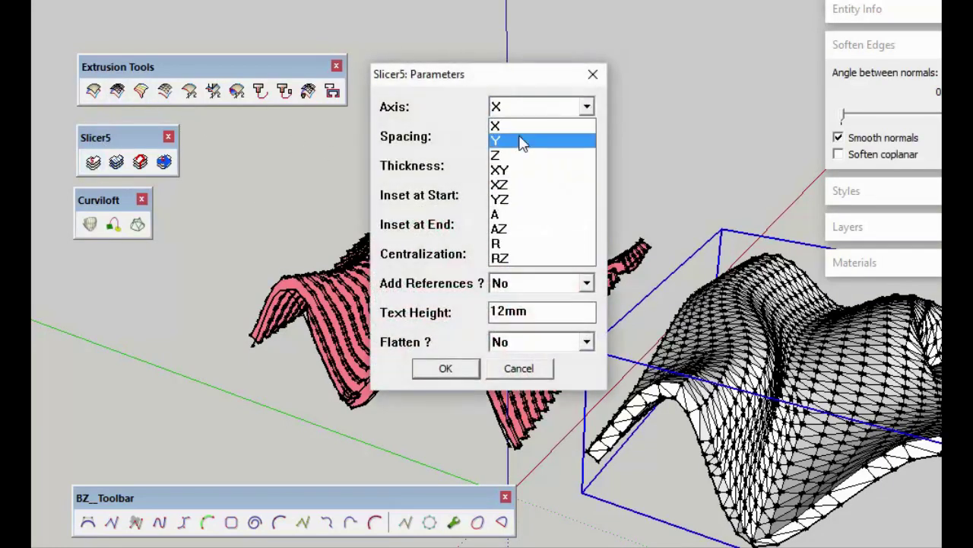
left_click(524, 142)
left_click(447, 366)
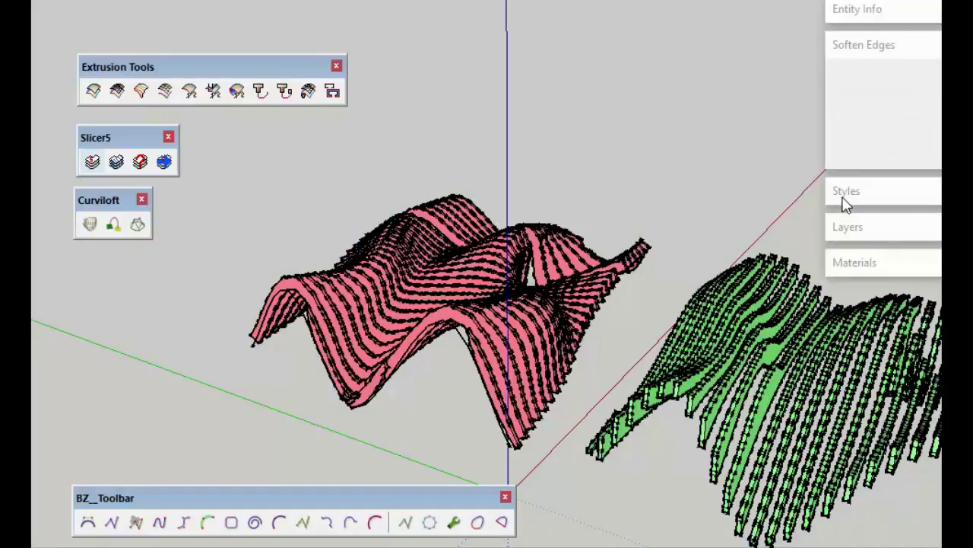
left_click(844, 200)
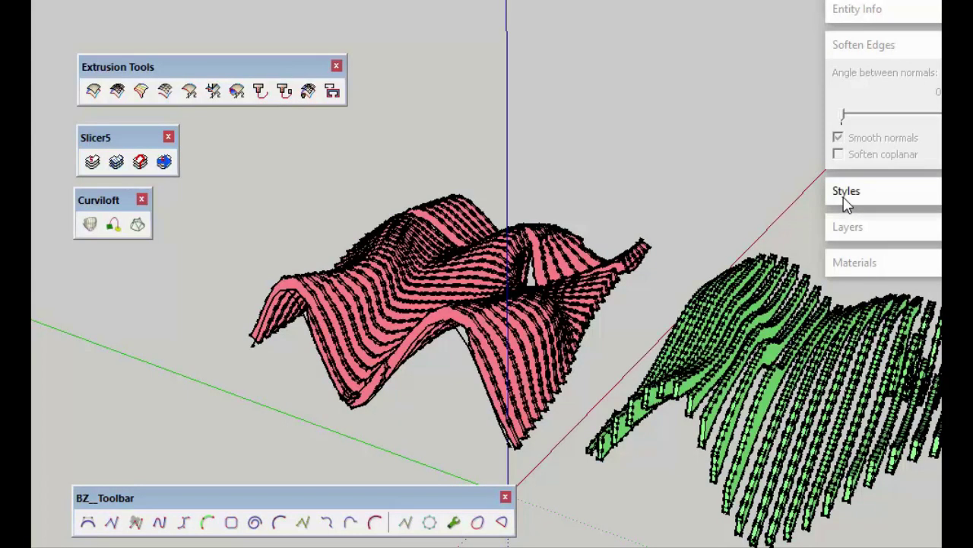
Step: Apply a white-background style to the model and select the green Y ribs
left_click(900, 350)
left_click(924, 191)
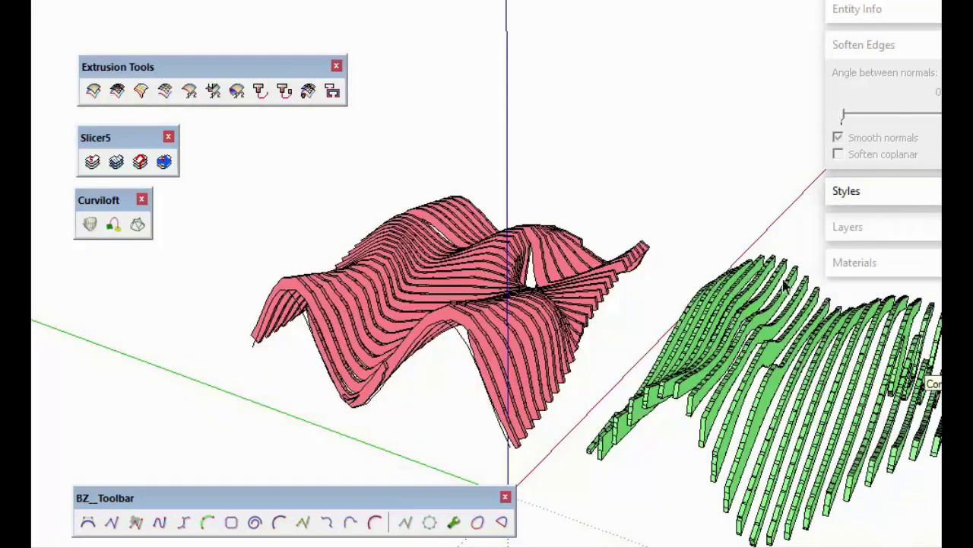
left_click(777, 369)
Step: Move the green Y ribs across onto the pink X ribs
key("m")
left_click_drag(642, 449, 537, 438)
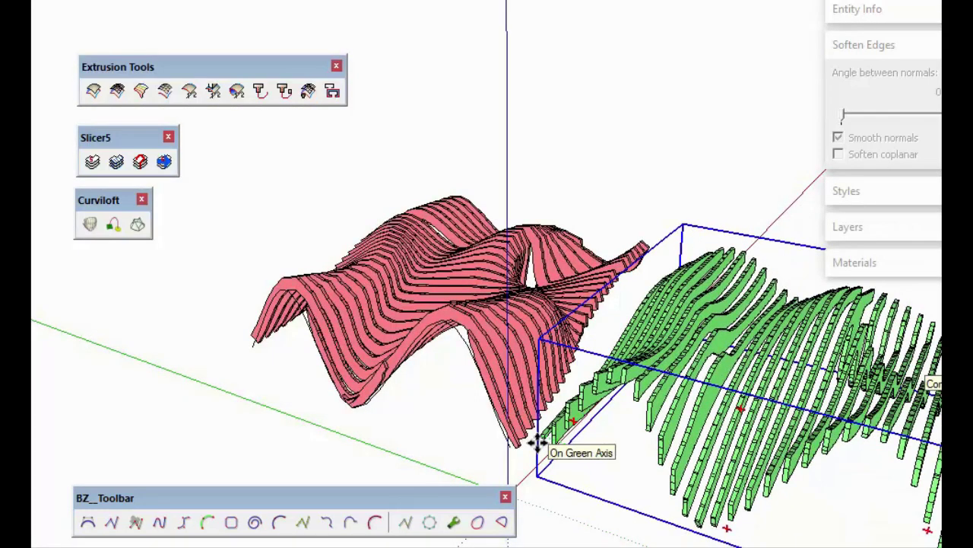
left_click(536, 440)
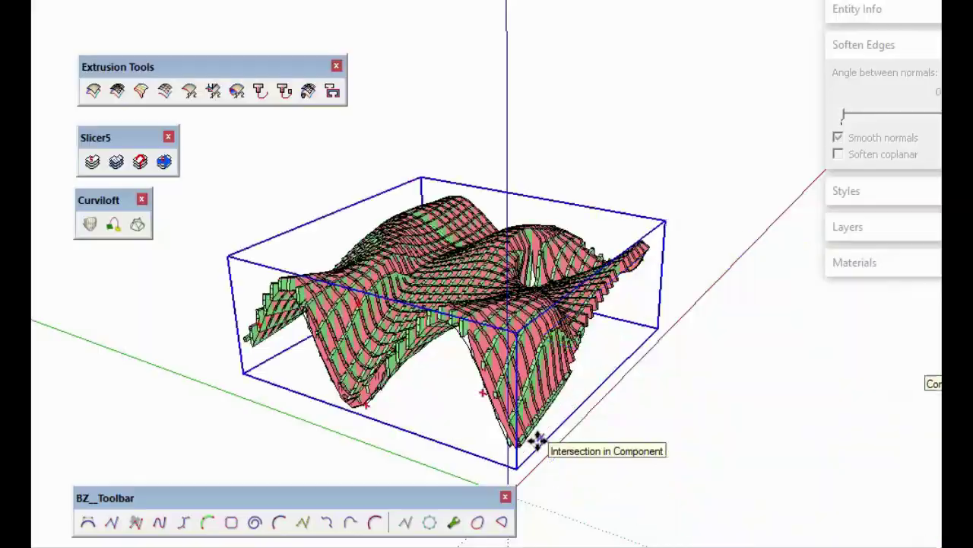
middle_click_drag(536, 440, 561, 536)
Step: Shift the green ribs along the blue axis so they interlock with the pink ribs
middle_click_drag(383, 365, 445, 322)
scroll(446, 322, "up", 3)
scroll(557, 328, "up", 3)
scroll(558, 377, "down", 3)
mouse_move(591, 373)
middle_mouse_down()
mouse_move(614, 228)
mouse_move(586, 294)
mouse_move(520, 287)
middle_mouse_up()
left_click(523, 324)
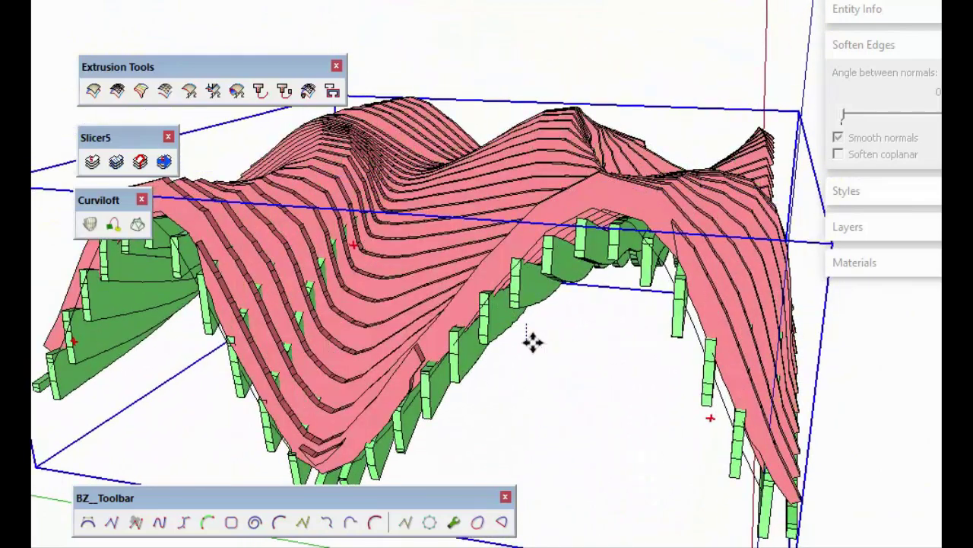